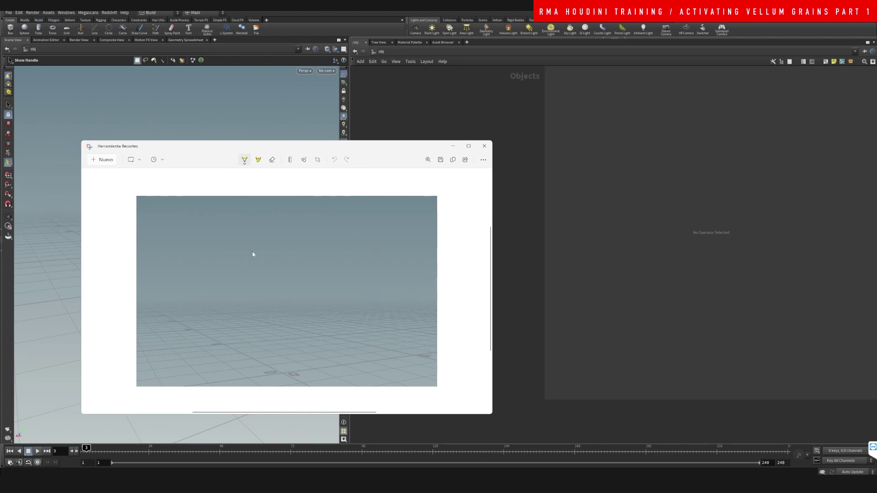
# Sketch a black circle split by a vertical line on the snip, with "act" on one side and small grains along the line, and close it.
pyautogui.click(244, 161)
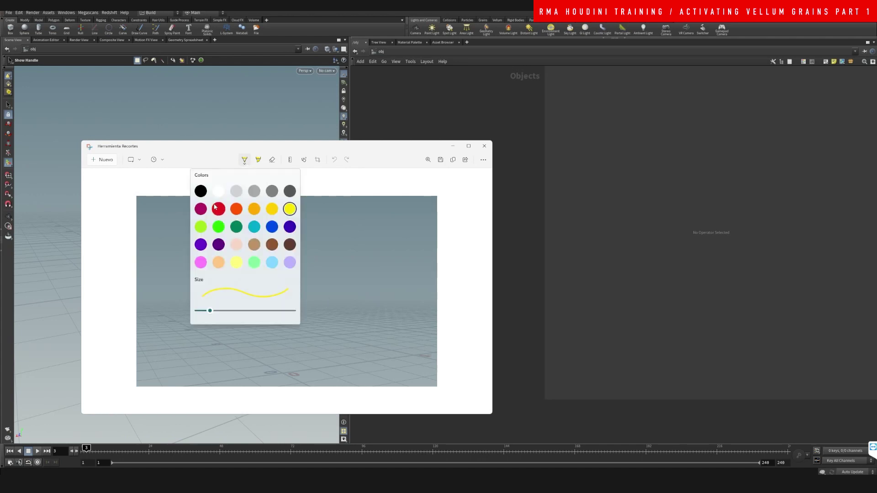
pyautogui.click(201, 190)
pyautogui.moveTo(253, 224)
pyautogui.mouseDown()
pyautogui.moveTo(301, 349)
pyautogui.moveTo(251, 227)
pyautogui.moveTo(227, 254)
pyautogui.mouseUp()
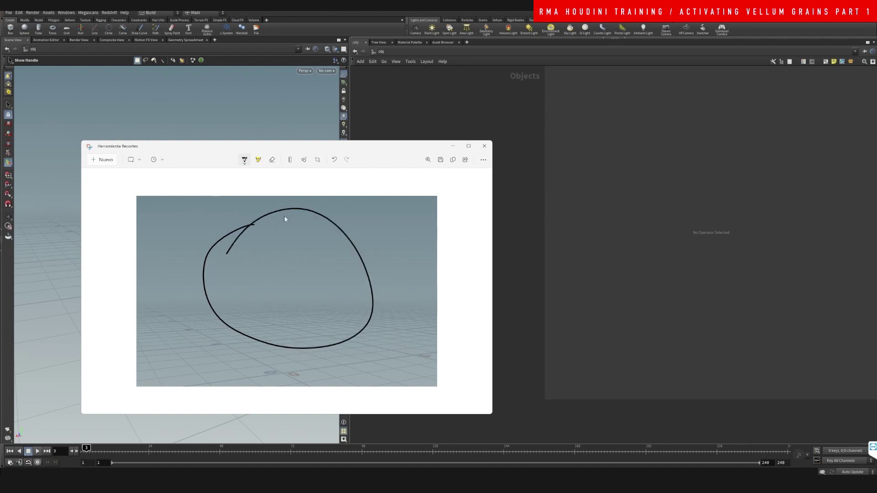
pyautogui.moveTo(295, 174)
pyautogui.mouseDown()
pyautogui.moveTo(301, 255)
pyautogui.moveTo(291, 392)
pyautogui.mouseUp()
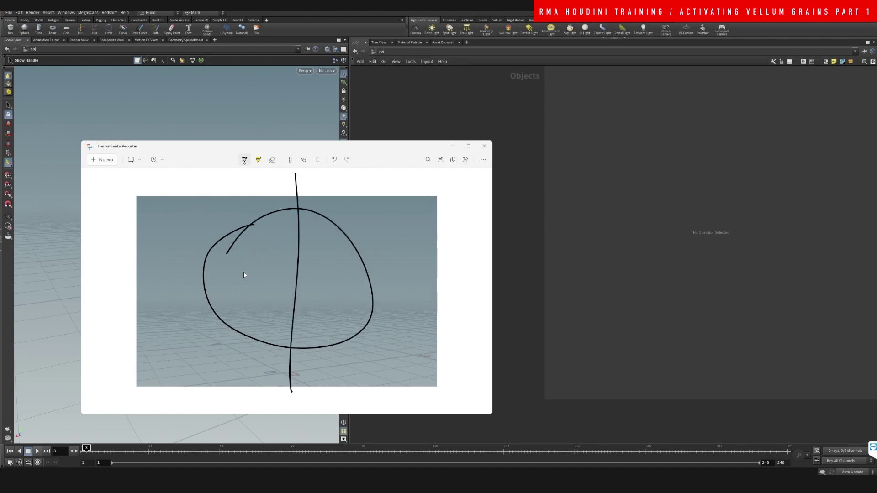
pyautogui.moveTo(255, 270); pyautogui.dragTo(270, 250)
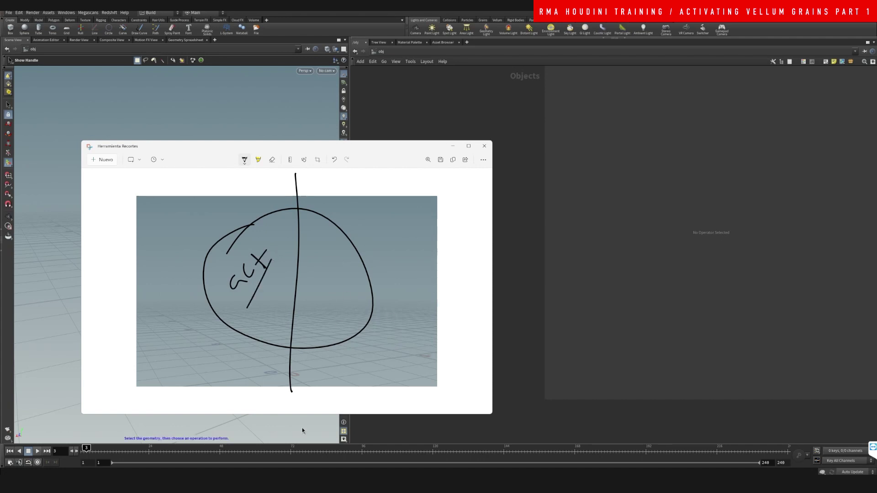
pyautogui.moveTo(305, 232); pyautogui.dragTo(306, 232)
pyautogui.moveTo(309, 252)
pyautogui.mouseDown()
pyautogui.moveTo(279, 233)
pyautogui.moveTo(305, 214)
pyautogui.moveTo(288, 238)
pyautogui.moveTo(299, 237)
pyautogui.mouseUp()
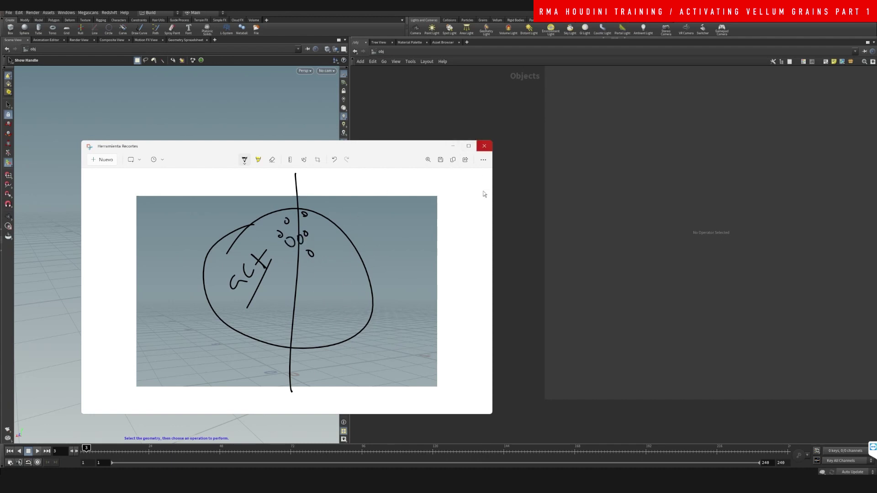
pyautogui.click(485, 145)
# Create a sphere object in the object network.
pyautogui.press('Tab')
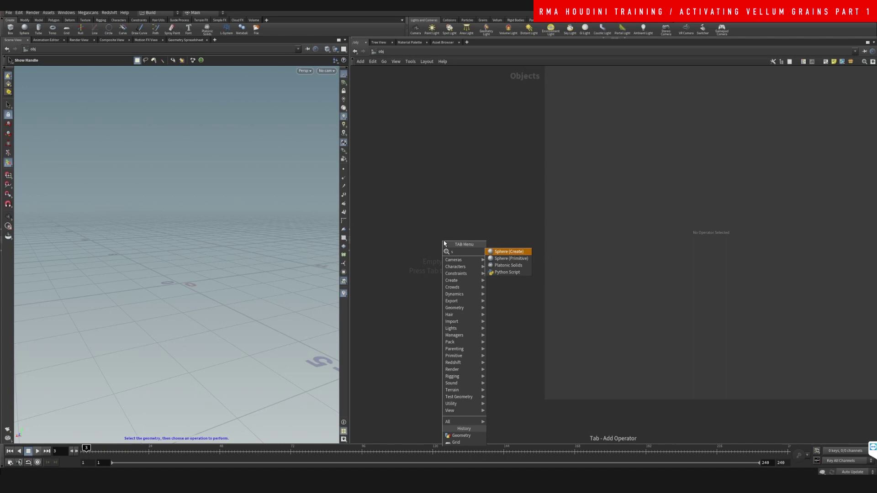
pyautogui.press('Escape')
pyautogui.press('Tab')
pyautogui.write('sphere')
pyautogui.press('Return')
pyautogui.click(444, 244)
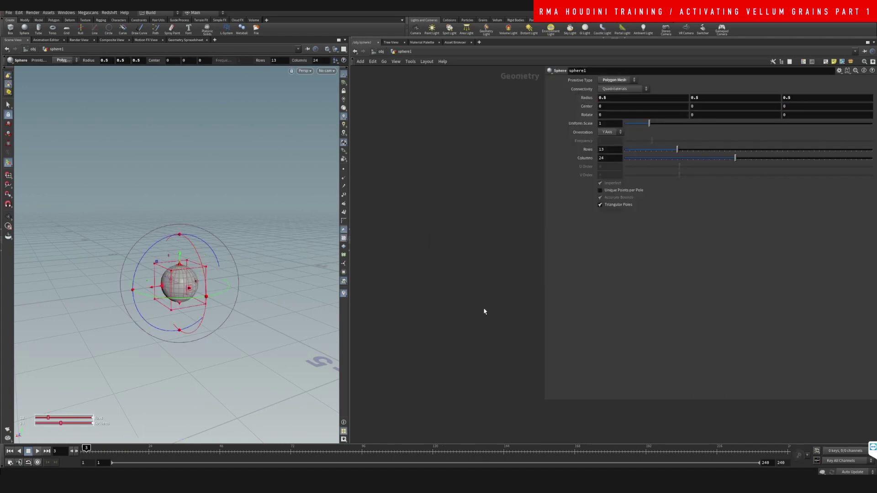
pyautogui.press('h')
pyautogui.press('Tab')
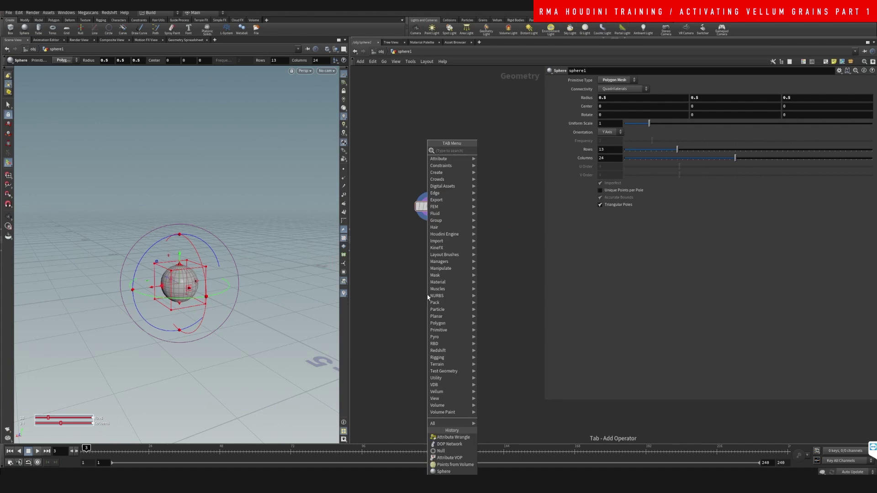
pyautogui.write('grains')
pyautogui.press('Escape')
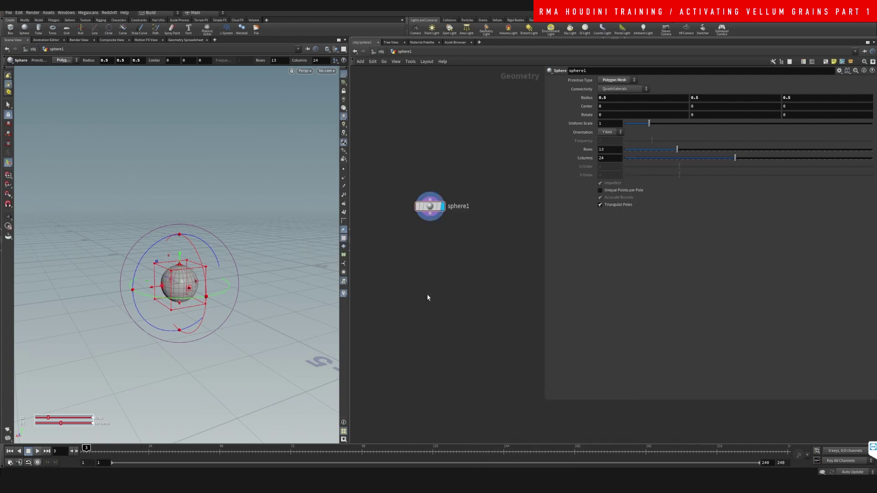
pyautogui.press('Tab')
pyautogui.write('grains')
pyautogui.press('Escape')
# Add a Vellum Configure Grain node below the sphere, fed by it and displayed.
pyautogui.press('Tab')
pyautogui.write('velgra')
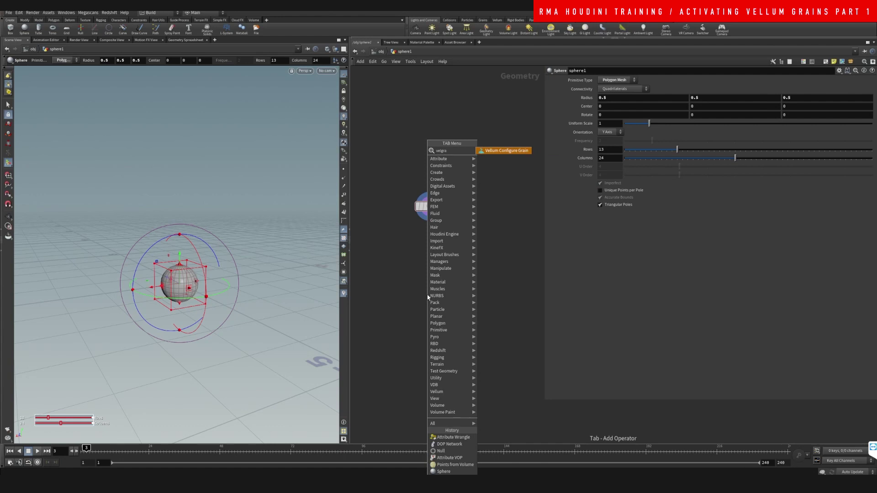
pyautogui.press('Return')
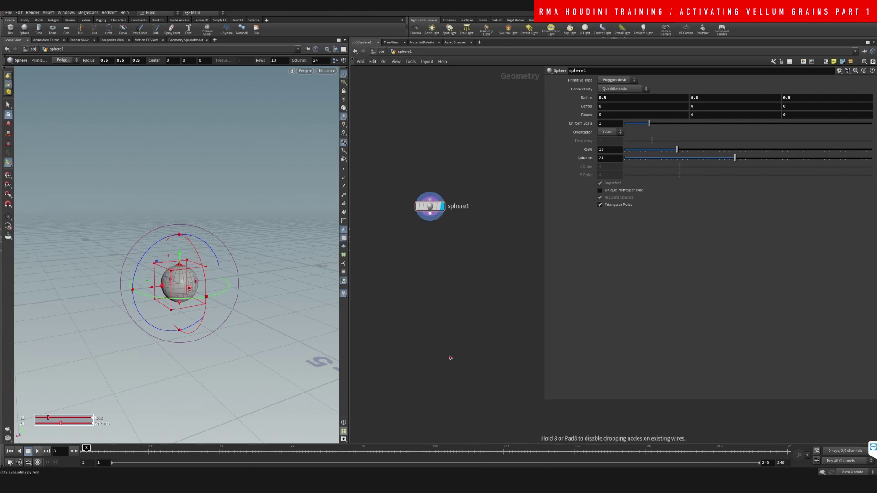
pyautogui.click(429, 236)
pyautogui.moveTo(440, 238)
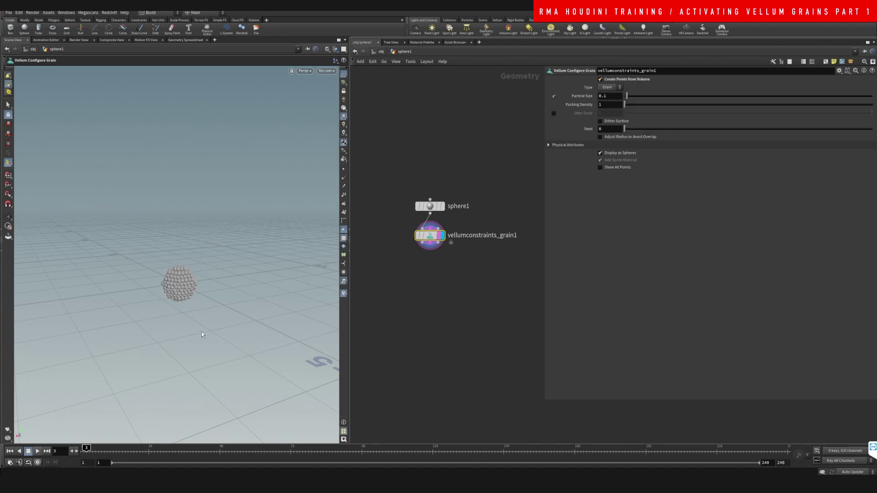
# Set the particle size of the Vellum grains to .05.
pyautogui.press('Escape')
pyautogui.scroll(5, 202, 335)
pyautogui.moveTo(202, 335); pyautogui.dragTo(111, 395)
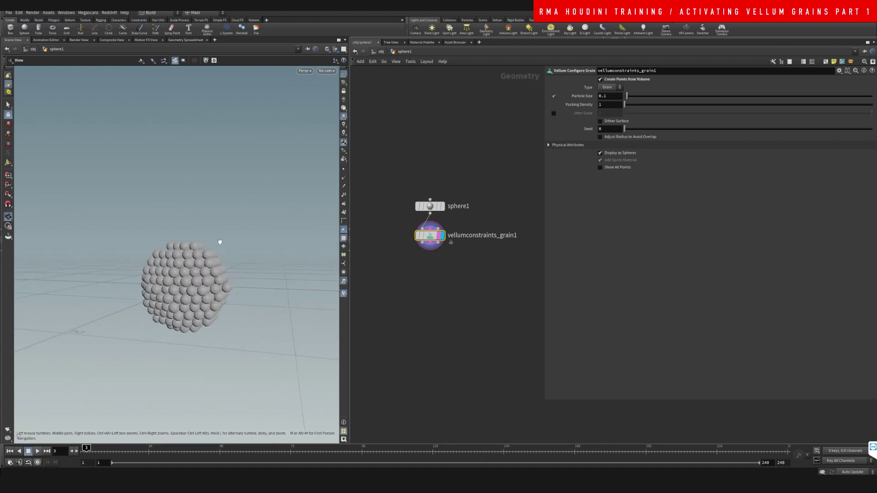
pyautogui.press('Return')
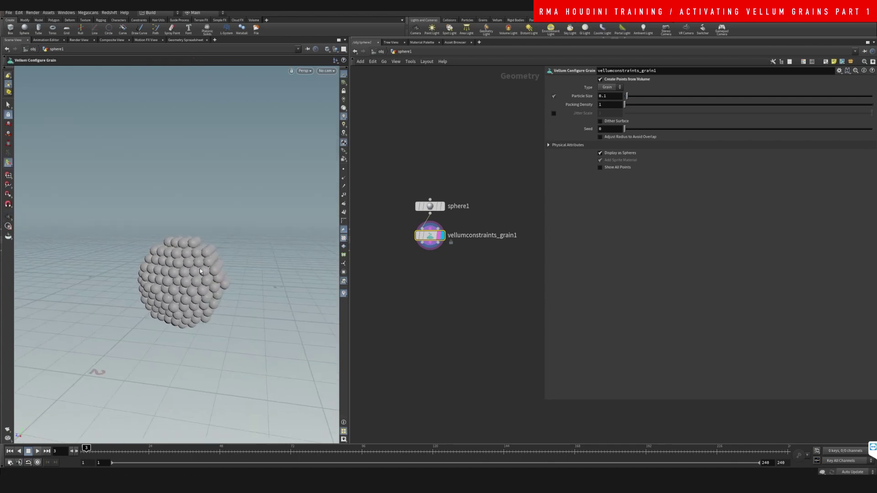
pyautogui.doubleClick(613, 96)
pyautogui.write('.05')
pyautogui.press('Return')
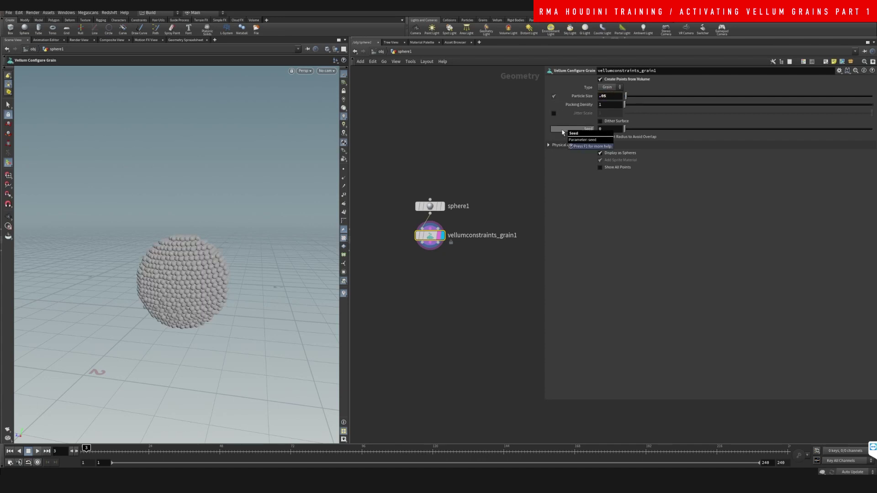
# Display the sphere node and insert a Transform node between it and the Vellum grain node.
pyautogui.press('Escape')
pyautogui.moveTo(209, 264); pyautogui.dragTo(187, 246)
pyautogui.press('Return')
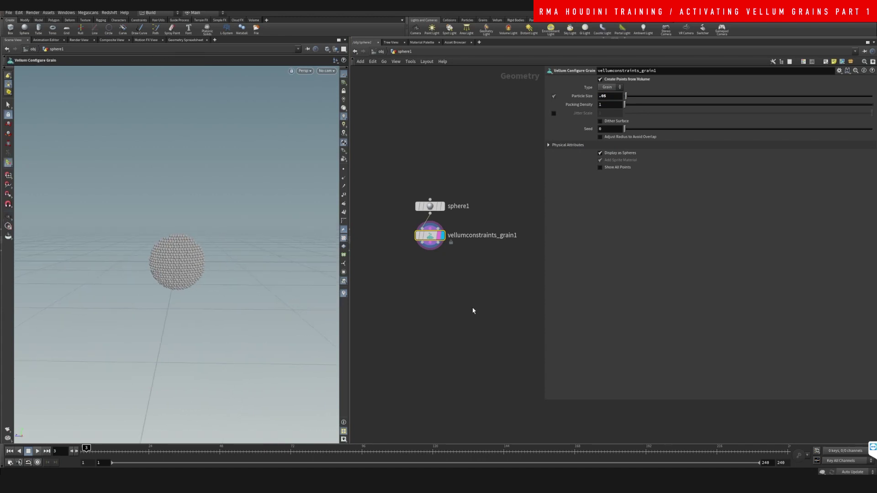
pyautogui.moveTo(467, 286); pyautogui.dragTo(451, 259, button='middle')
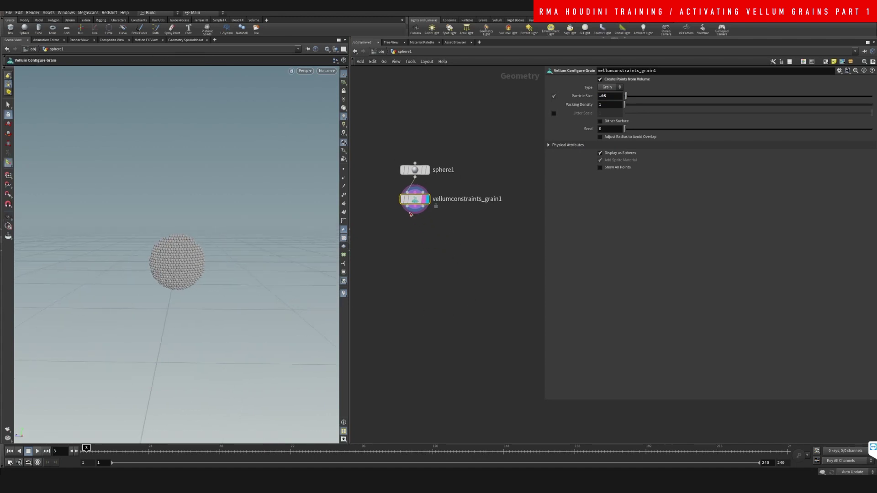
pyautogui.click(427, 170)
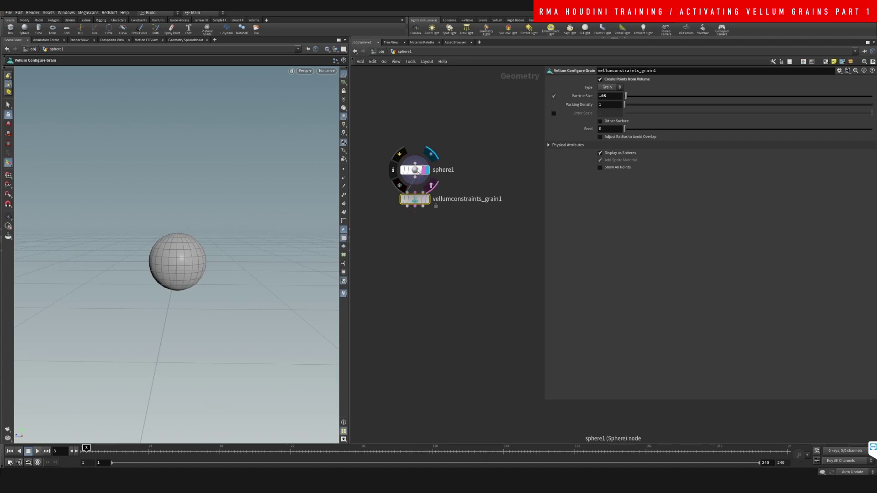
pyautogui.moveTo(418, 170); pyautogui.dragTo(418, 151)
pyautogui.press('Tab')
pyautogui.write('t')
pyautogui.click(502, 171)
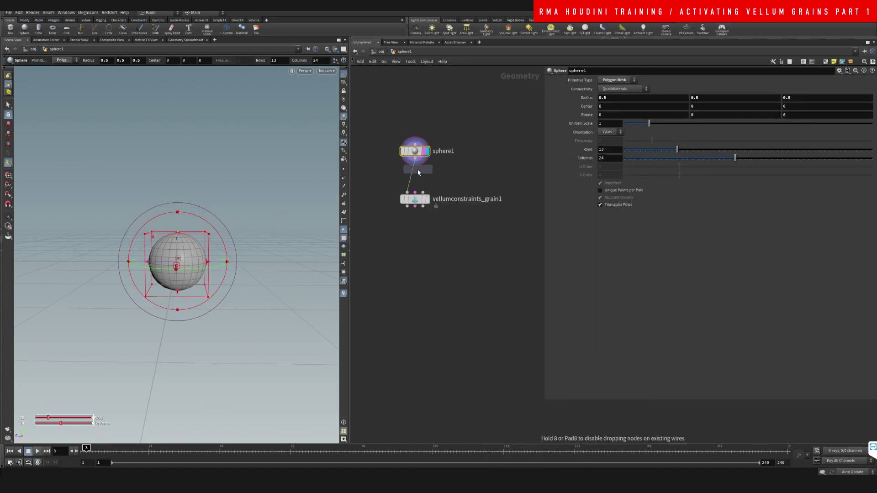
pyautogui.click(429, 182)
pyautogui.click(424, 181)
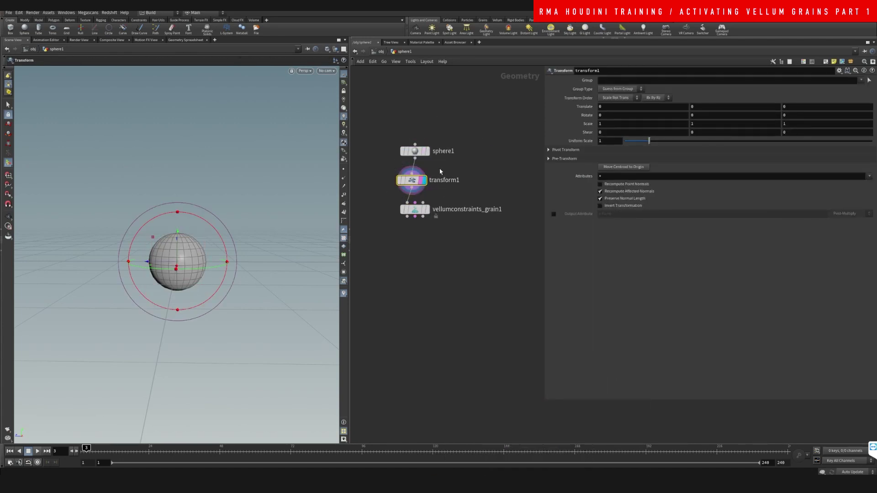
# Raise the sphere about 1.48 units in Y with the Transform node and display the Vellum grain node.
pyautogui.moveTo(177, 236); pyautogui.dragTo(165, 145)
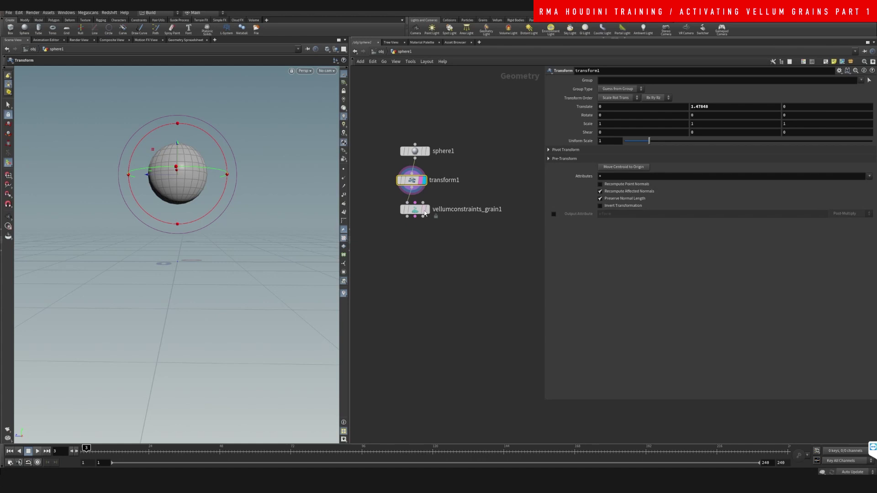
pyautogui.press('h')
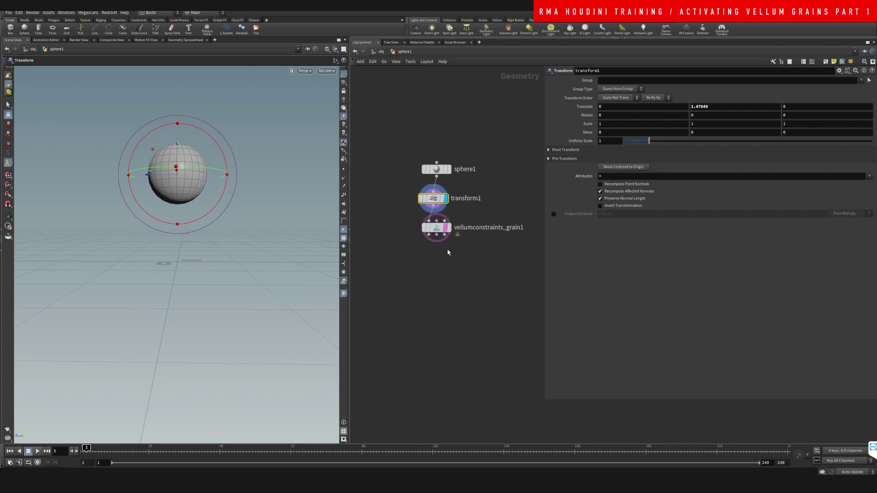
pyautogui.click(448, 227)
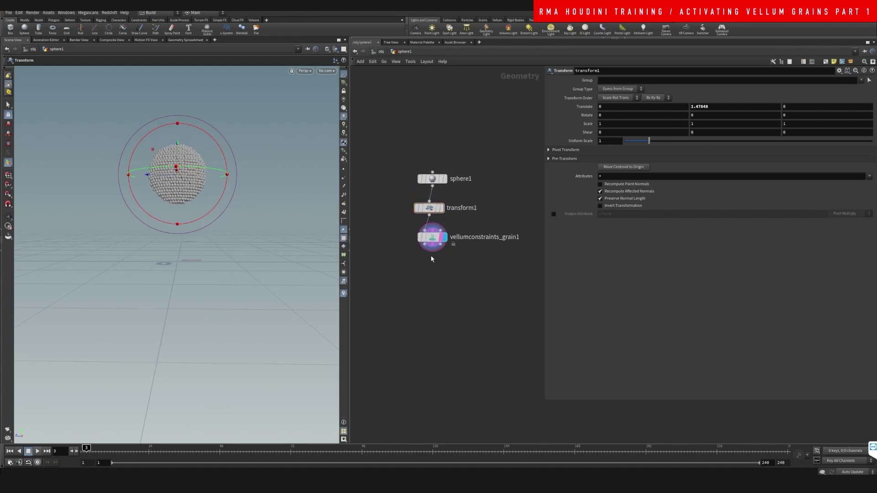
pyautogui.middleClick(431, 247)
pyautogui.press('Escape')
pyautogui.moveTo(165, 215); pyautogui.dragTo(190, 250)
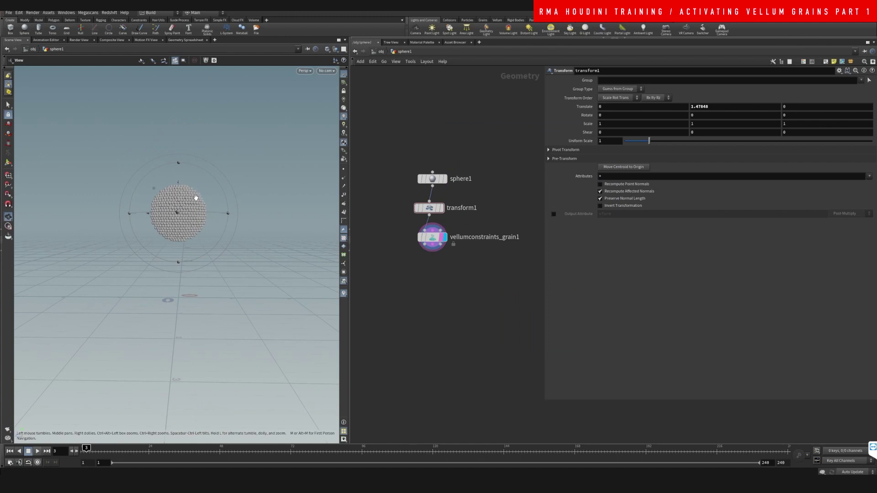
# Switch off Dither Surface, Display as Spheres and Add Sprite Material on the Vellum grain node.
pyautogui.moveTo(397, 228); pyautogui.dragTo(467, 263)
pyautogui.moveTo(493, 300); pyautogui.dragTo(461, 294, button='middle')
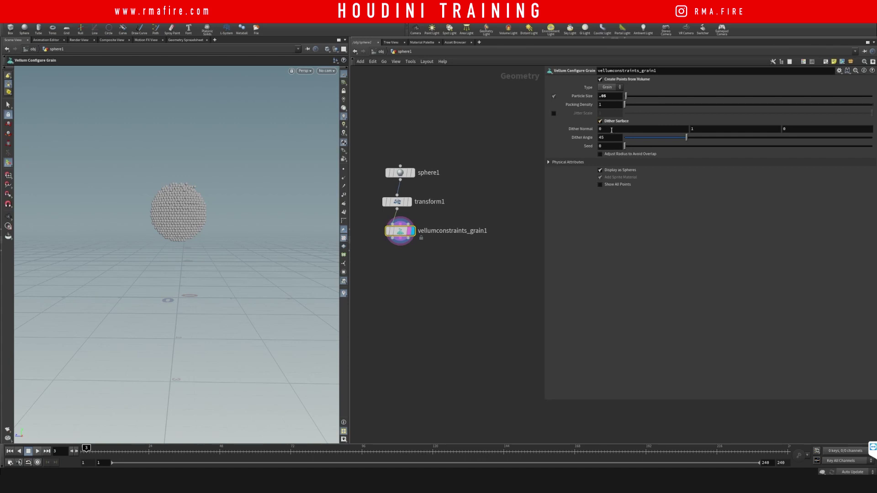
pyautogui.click(600, 121)
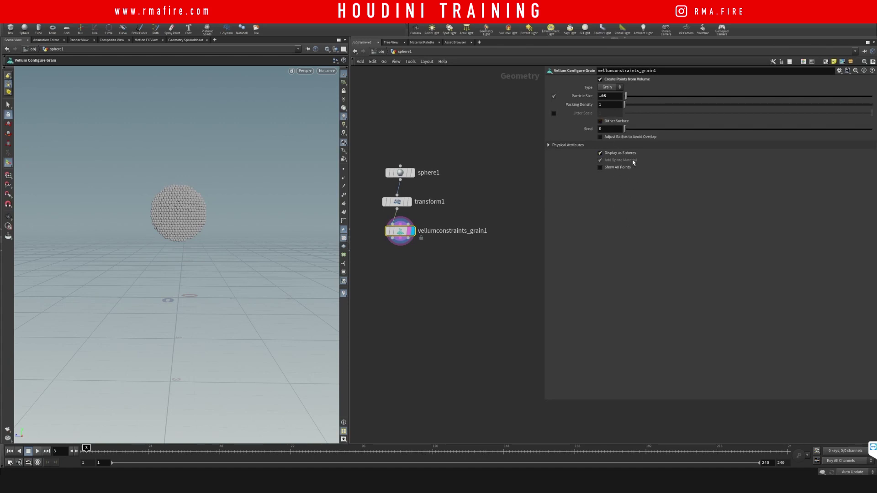
pyautogui.click(620, 171)
pyautogui.click(616, 168)
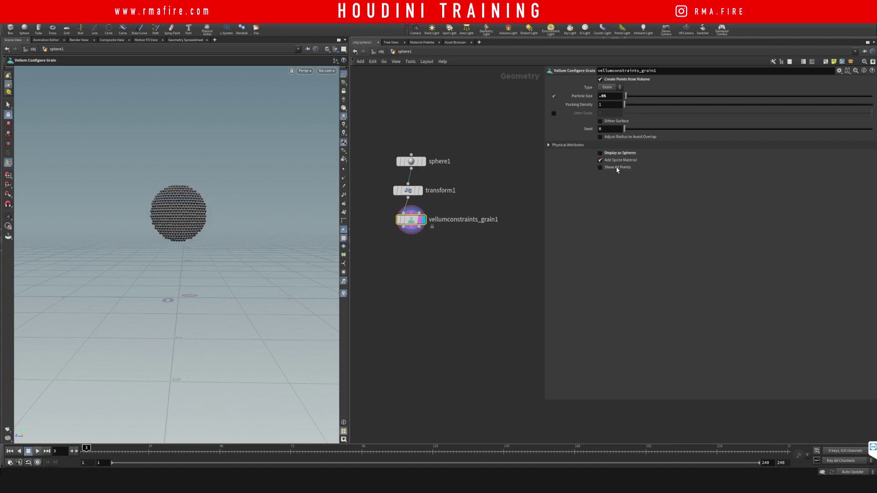
pyautogui.click(620, 160)
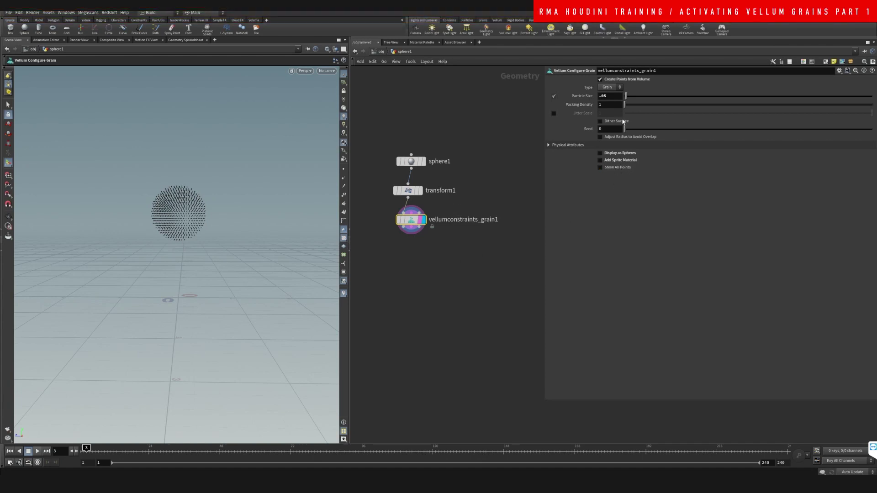
# Add a second sphere in the geometry network and place it beside the grain ball, centred at about -0.2, 1.51, -1.
pyautogui.press('Escape')
pyautogui.moveTo(206, 234); pyautogui.dragTo(193, 204)
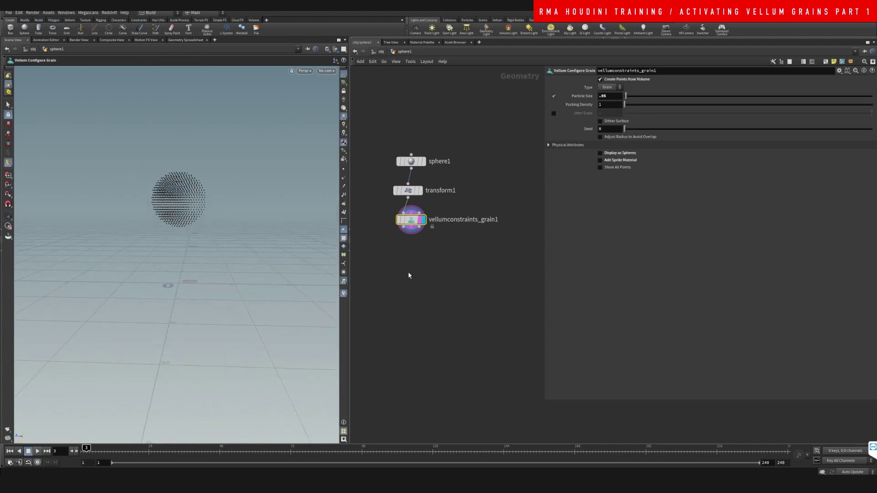
pyautogui.press('Tab')
pyautogui.write('sphere')
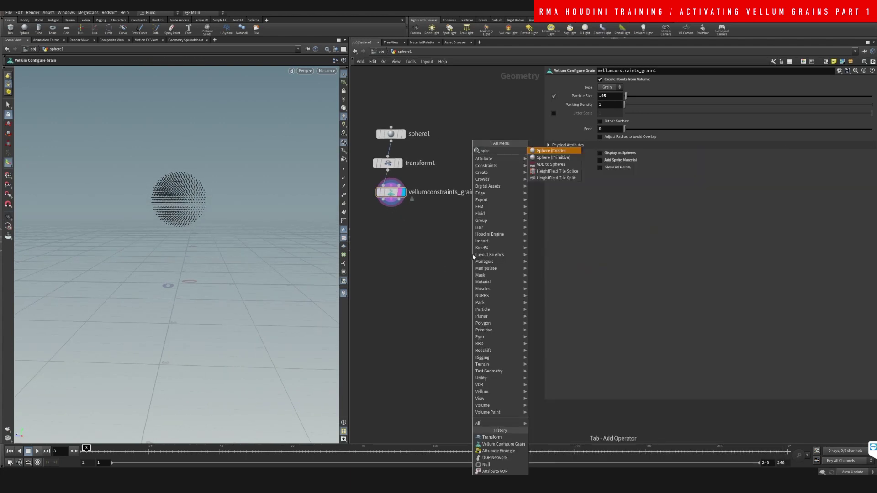
pyautogui.press('Return')
pyautogui.click(473, 257)
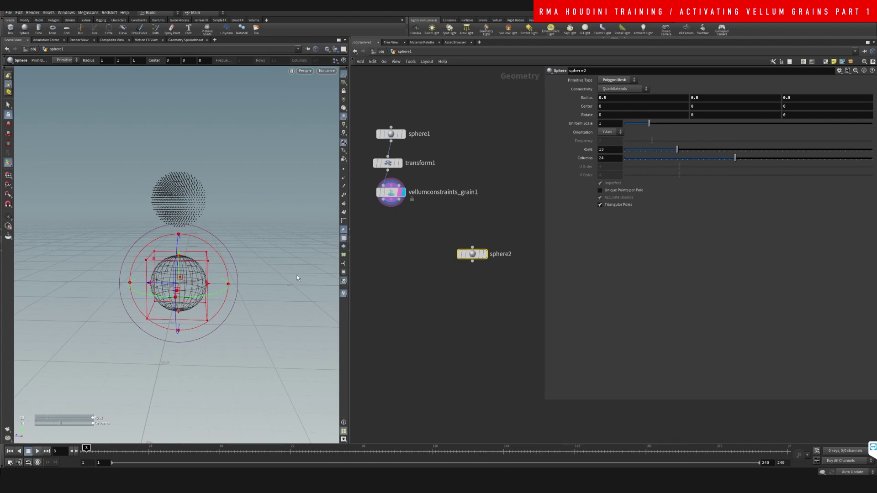
pyautogui.moveTo(297, 278); pyautogui.dragTo(297, 165)
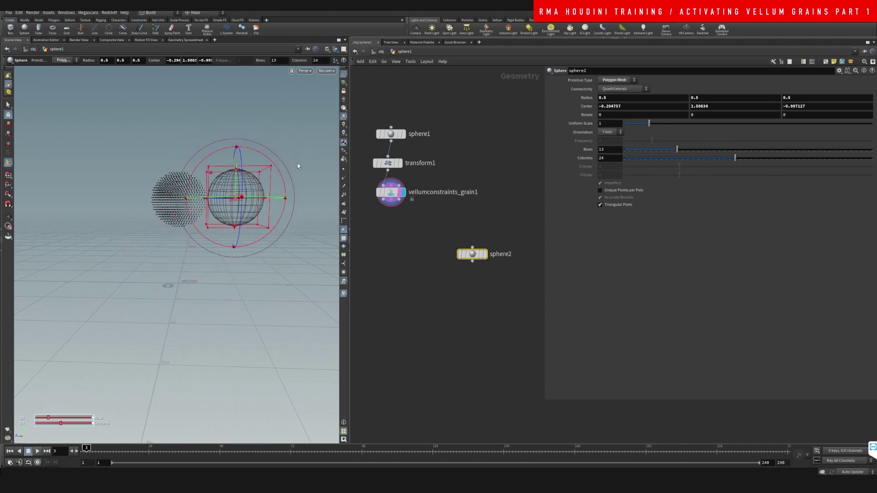
# Add a Color node below the Vellum grain node, feed it from the grain geometry output and display it.
pyautogui.press('Tab')
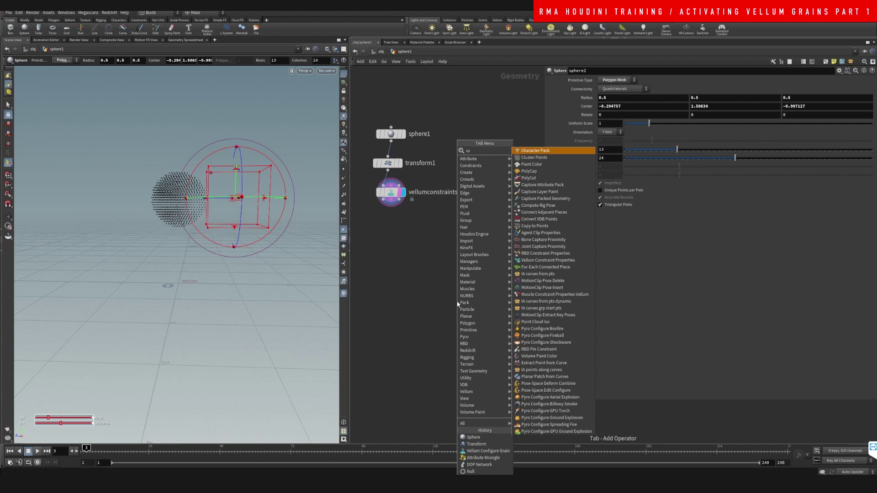
pyautogui.click(539, 147)
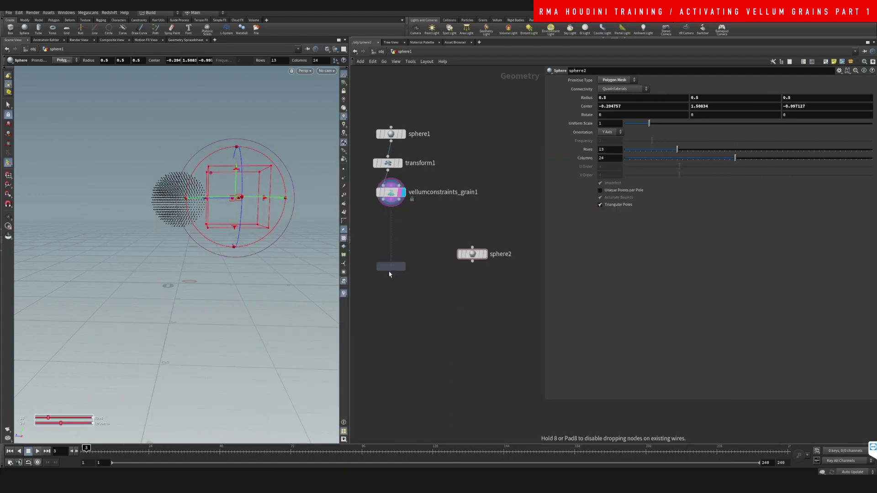
pyautogui.click(391, 287)
pyautogui.moveTo(384, 203); pyautogui.dragTo(387, 287)
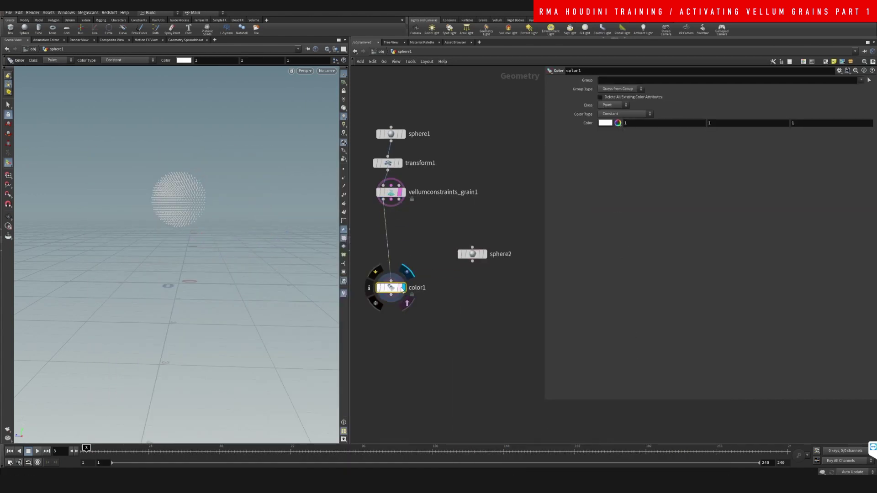
# Set the grain Color node's colour to black with RGB values 0, 0, 0.
pyautogui.click(627, 123)
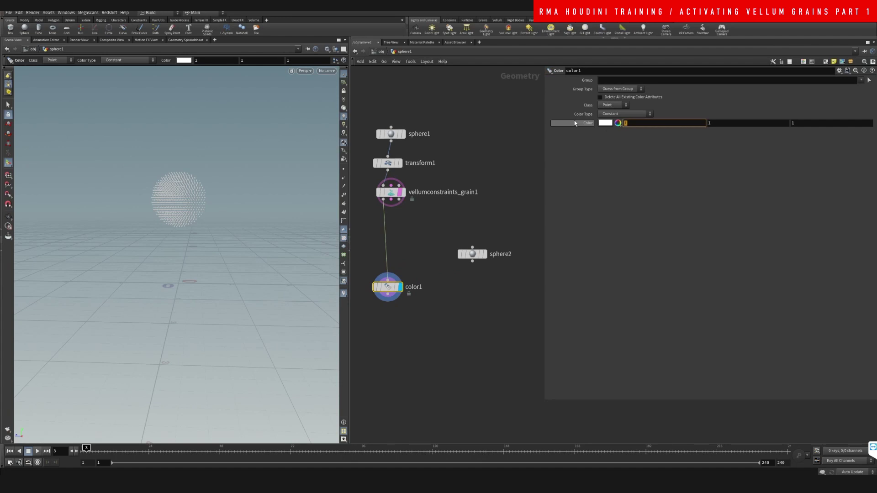
pyautogui.write('0')
pyautogui.press('Tab')
pyautogui.write('0')
pyautogui.press('Tab')
pyautogui.write('0')
pyautogui.press('Return')
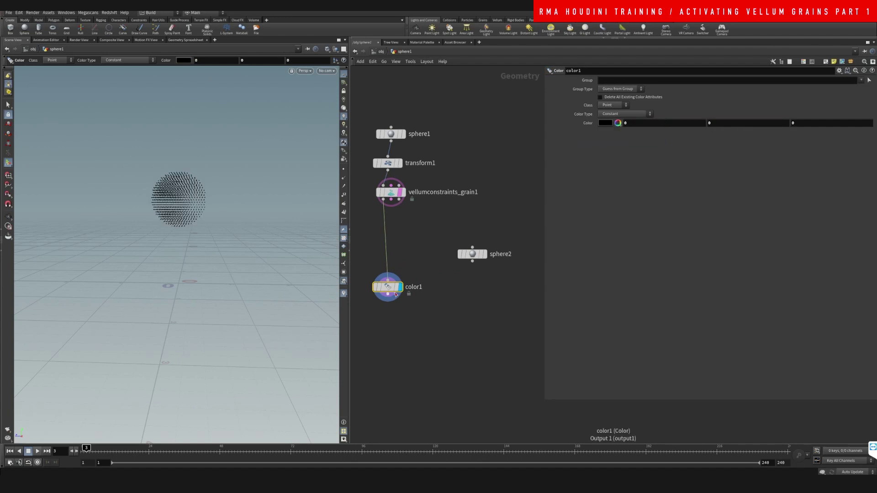
# Copy the Color node beneath the second sphere, connect and display it, and set its colour to red, 1, 0, 0.
pyautogui.moveTo(395, 294); pyautogui.dragTo(470, 261)
pyautogui.moveTo(457, 303); pyautogui.dragTo(466, 289)
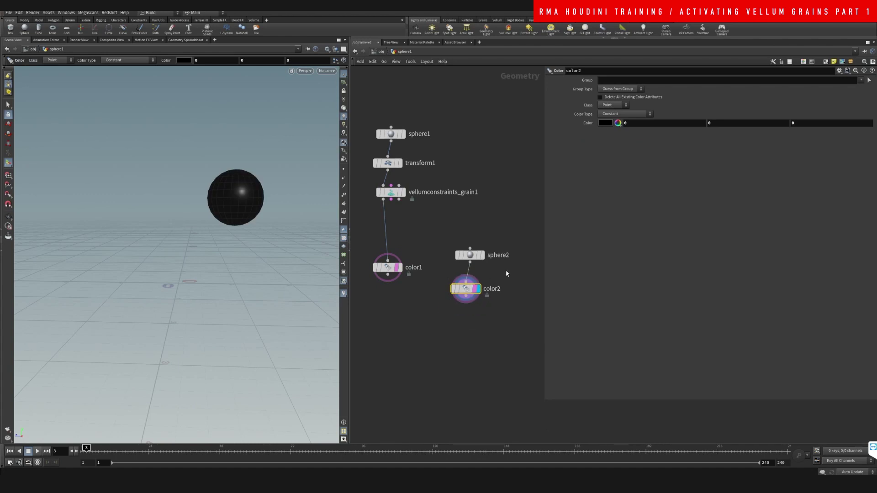
pyautogui.click(626, 123)
pyautogui.write('1')
pyautogui.press('Return')
# Add an Attribute Transfer node below the two Color nodes.
pyautogui.moveTo(503, 192); pyautogui.dragTo(459, 133, button='middle')
pyautogui.press('Tab')
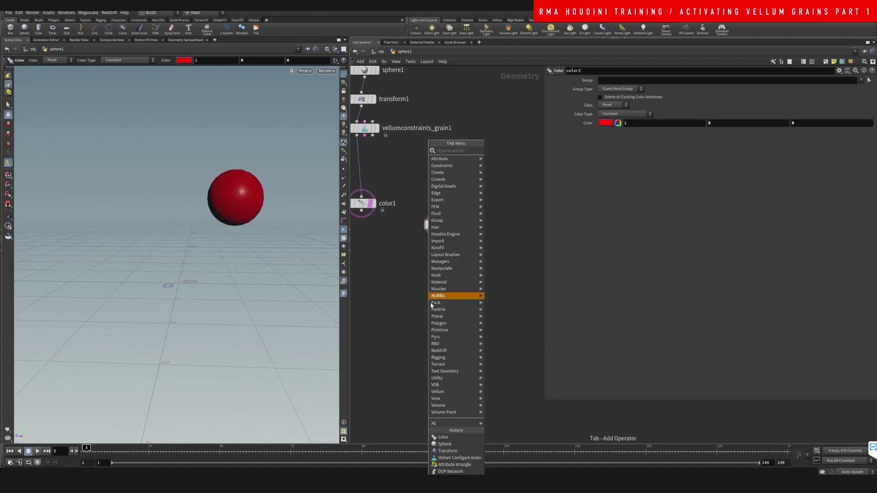
pyautogui.press('Escape')
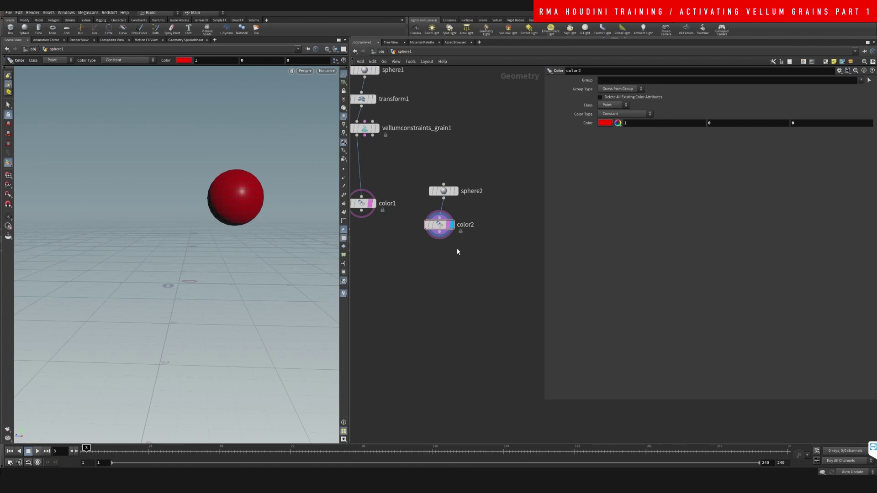
pyautogui.click(400, 280)
pyautogui.moveTo(399, 280); pyautogui.dragTo(433, 287, button='middle')
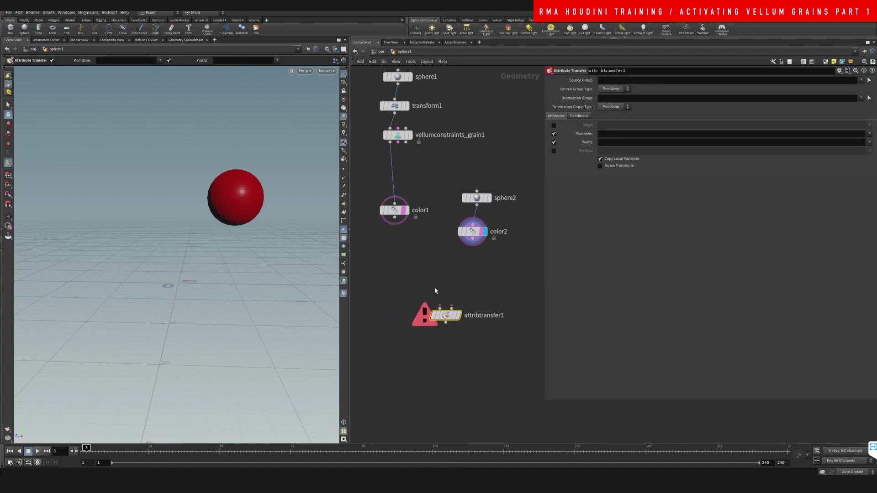
# Connect the grain Color node to the Attribute Transfer's first input and the red sphere's Color node to its second, and display it.
pyautogui.moveTo(395, 219); pyautogui.dragTo(439, 309)
pyautogui.click(417, 253)
pyautogui.click(411, 220)
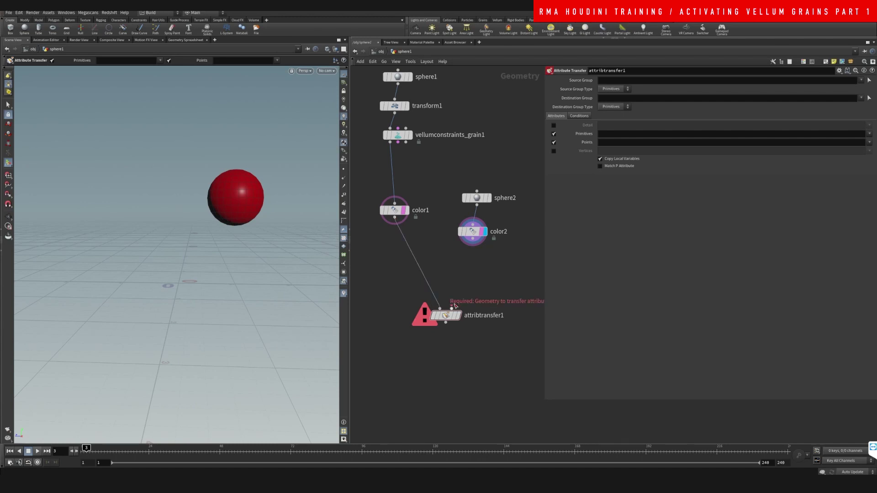
pyautogui.click(472, 231)
pyautogui.moveTo(472, 245); pyautogui.dragTo(403, 306)
pyautogui.click(419, 289)
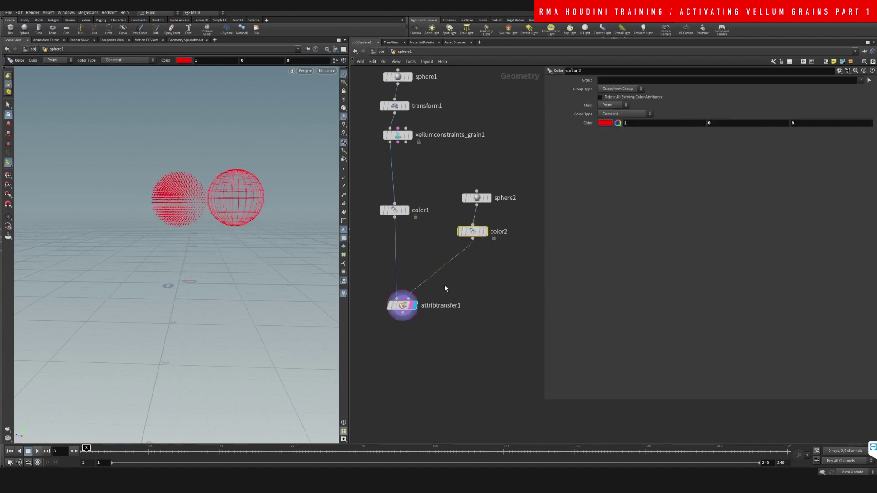
# Switch off primitive attributes on the Attribute Transfer, undo the accidental subnet collapse, and restrict the point attributes to Cd.
pyautogui.click(402, 305)
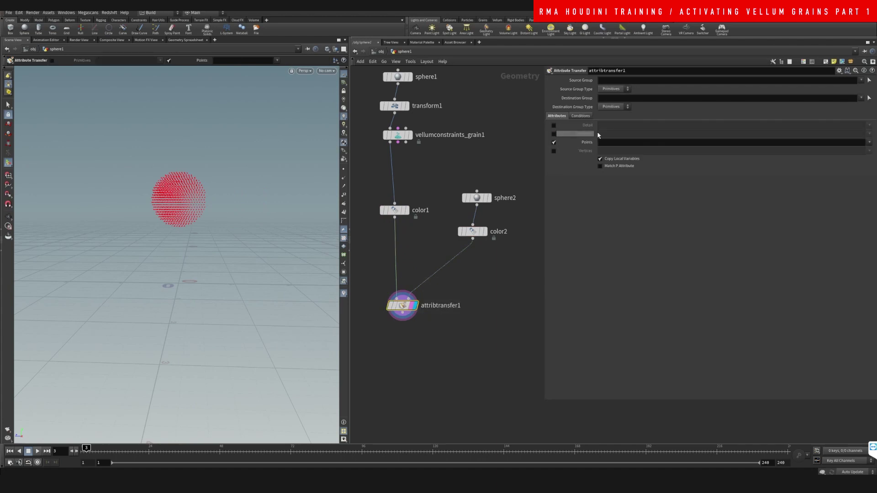
pyautogui.hotkey('shift', 'c')
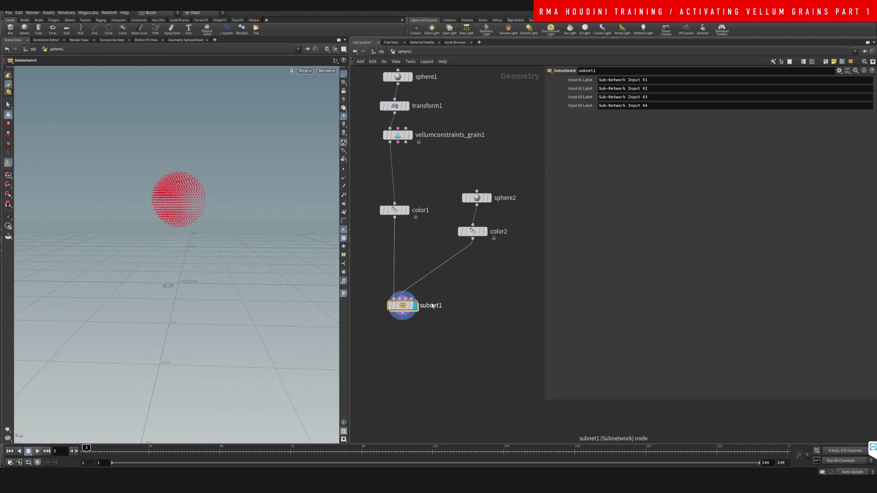
pyautogui.hotkey('ctrl', 'z')
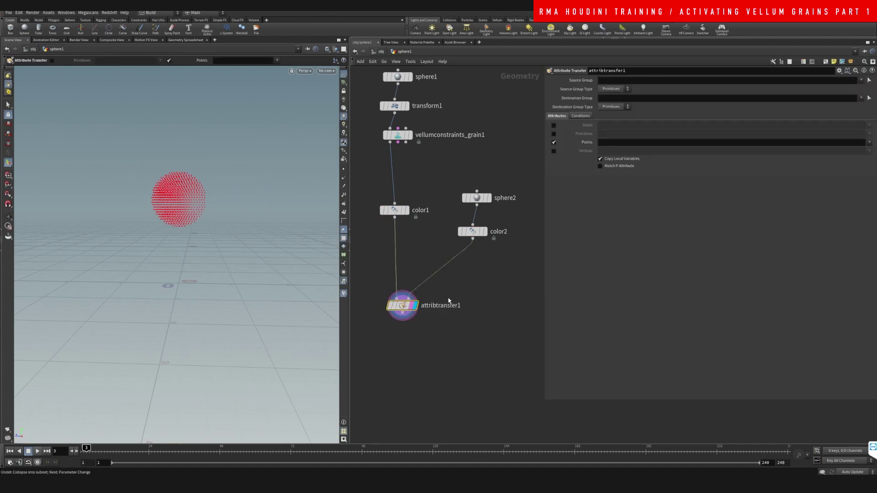
pyautogui.click(606, 141)
pyautogui.write('Cd')
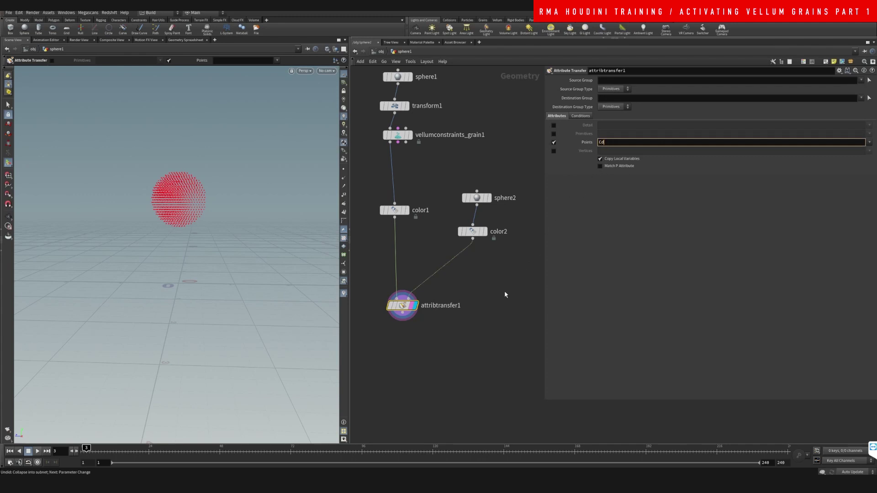
pyautogui.press('Return')
# Set the Attribute Transfer's Distance Threshold to 0.6 and view the grain ball from a slightly different angle.
pyautogui.click(580, 115)
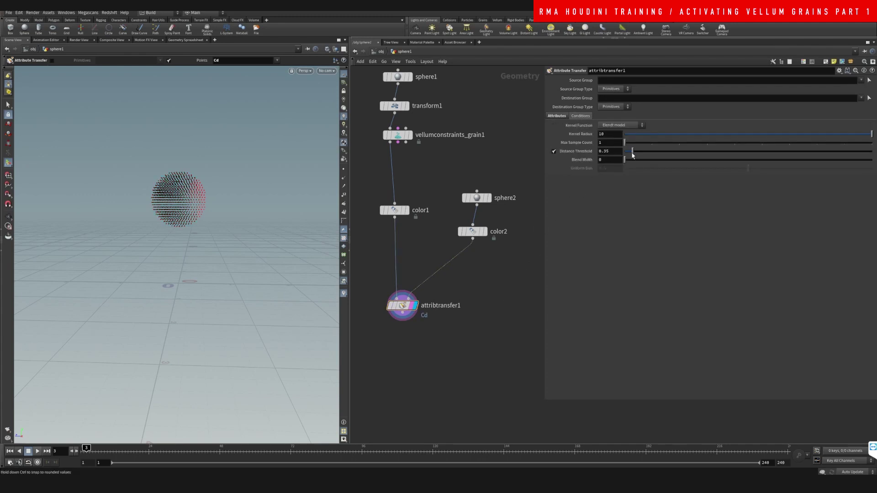
pyautogui.moveTo(632, 154); pyautogui.dragTo(639, 154)
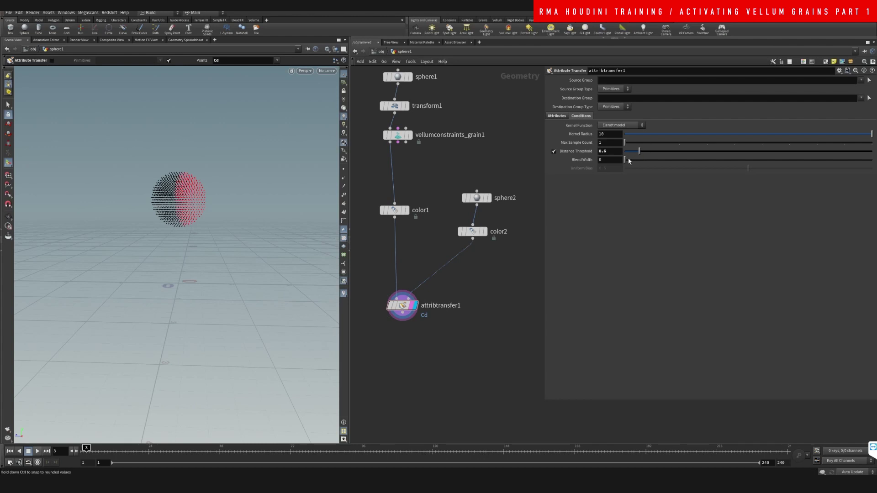
pyautogui.press('Escape')
pyautogui.moveTo(197, 203)
pyautogui.mouseDown()
pyautogui.moveTo(182, 200)
pyautogui.moveTo(188, 196)
pyautogui.mouseUp()
pyautogui.press('Return')
# Add an Attribute VOP node below the Attribute Transfer and connect it to that node's output.
pyautogui.moveTo(441, 388); pyautogui.dragTo(439, 304, button='middle')
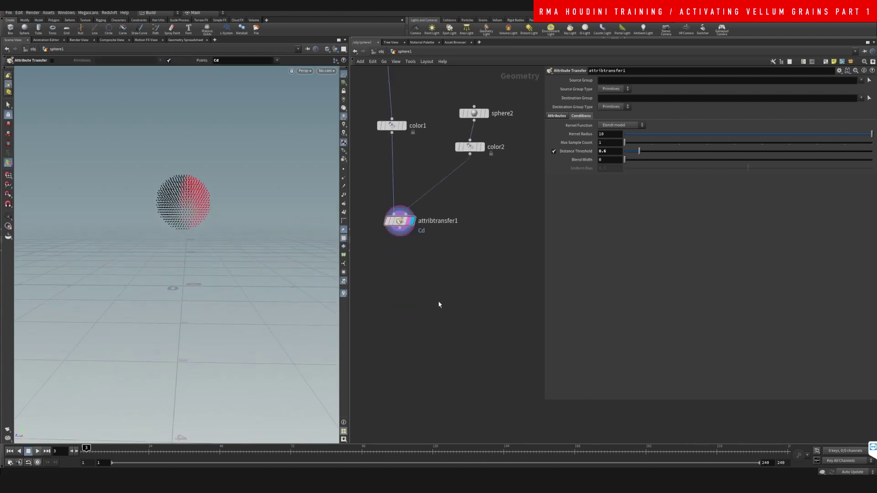
pyautogui.press('Tab')
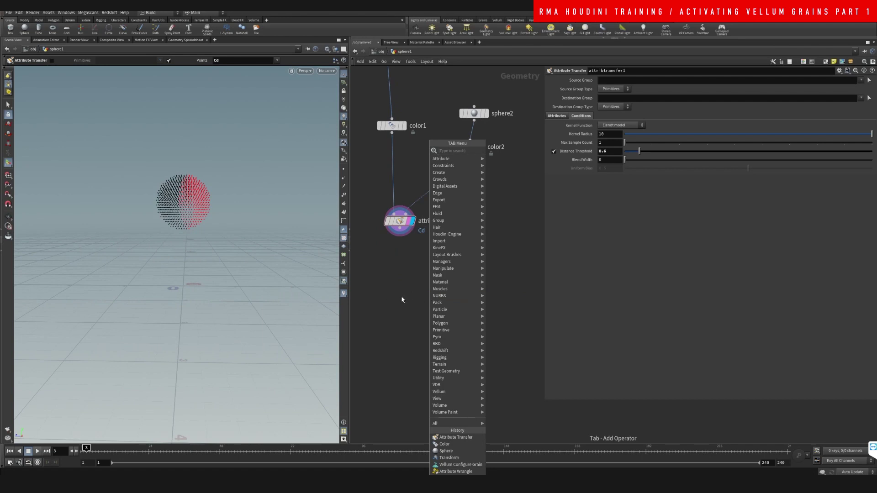
pyautogui.write('null')
pyautogui.press('Return')
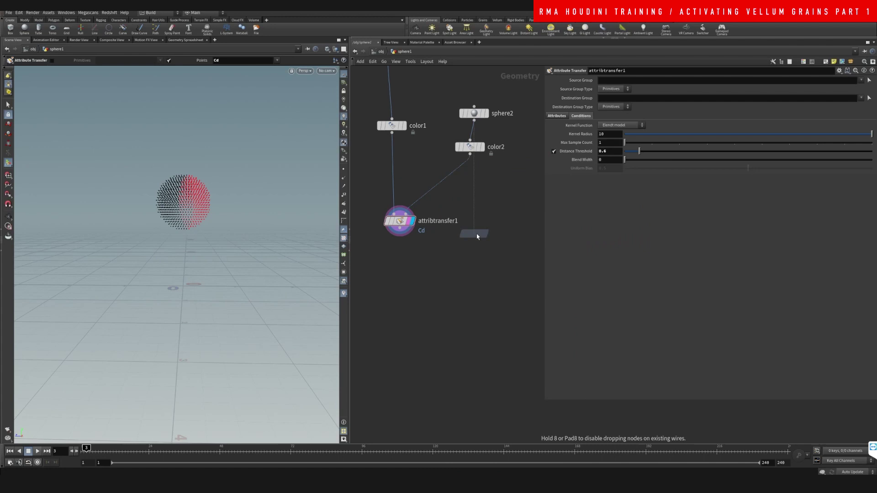
pyautogui.click(408, 310)
pyautogui.moveTo(415, 311); pyautogui.dragTo(409, 268)
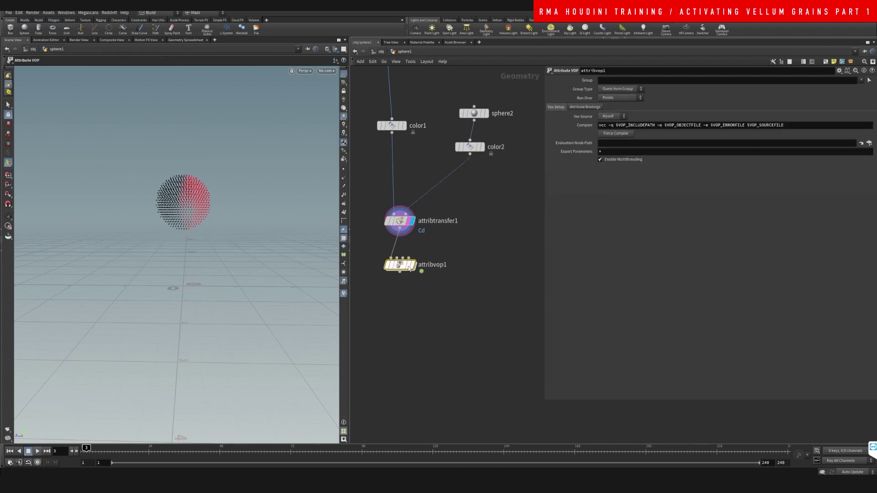
# Look inside the Attribute VOP's network with the network pane widened, and return to the sphere's geometry network.
pyautogui.doubleClick(402, 266)
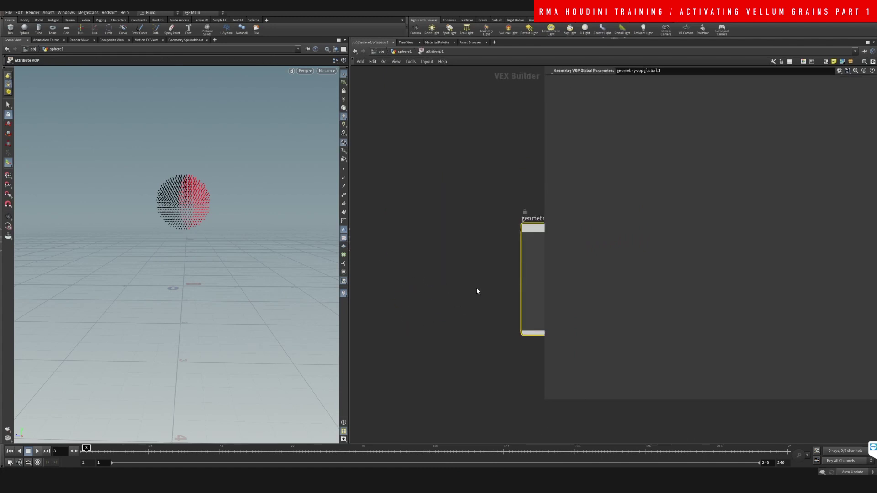
pyautogui.press('h')
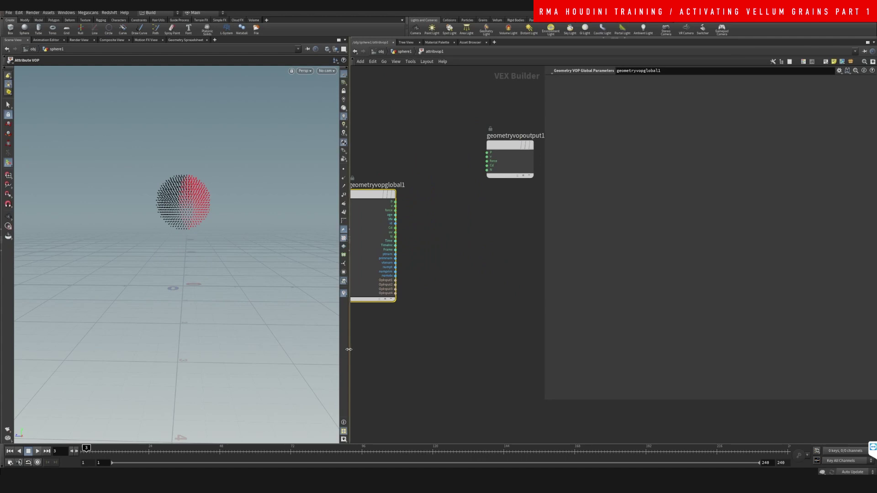
pyautogui.moveTo(349, 349); pyautogui.dragTo(273, 347)
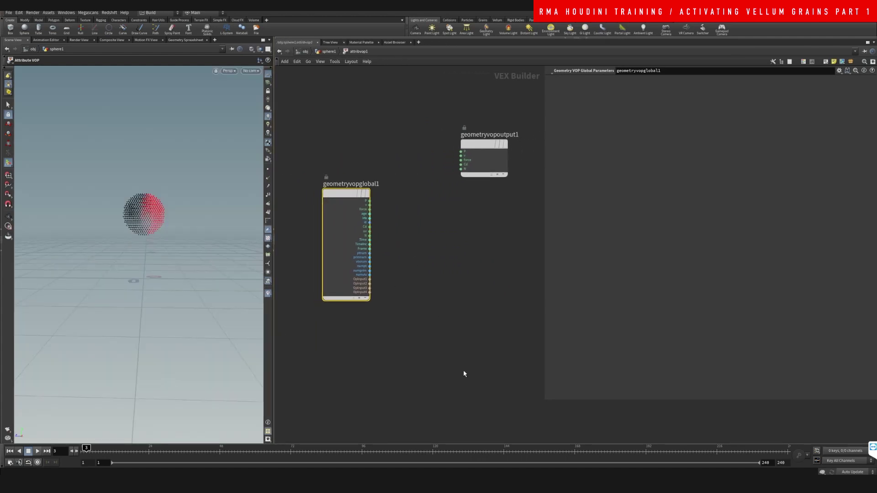
pyautogui.moveTo(397, 224); pyautogui.dragTo(411, 263)
pyautogui.click(328, 52)
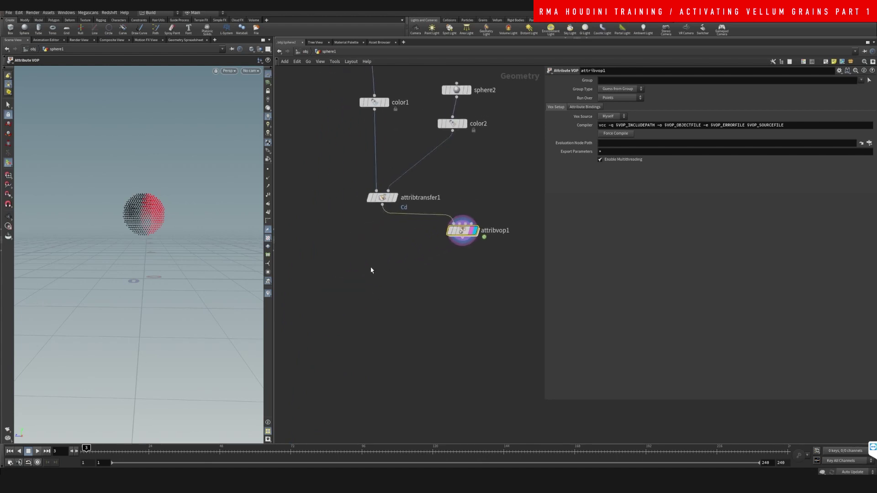
# Add an Attribute Wrangle below the Attribute Transfer, feed it from that node's output and display it.
pyautogui.press('Tab')
pyautogui.write('wr')
pyautogui.press('Return')
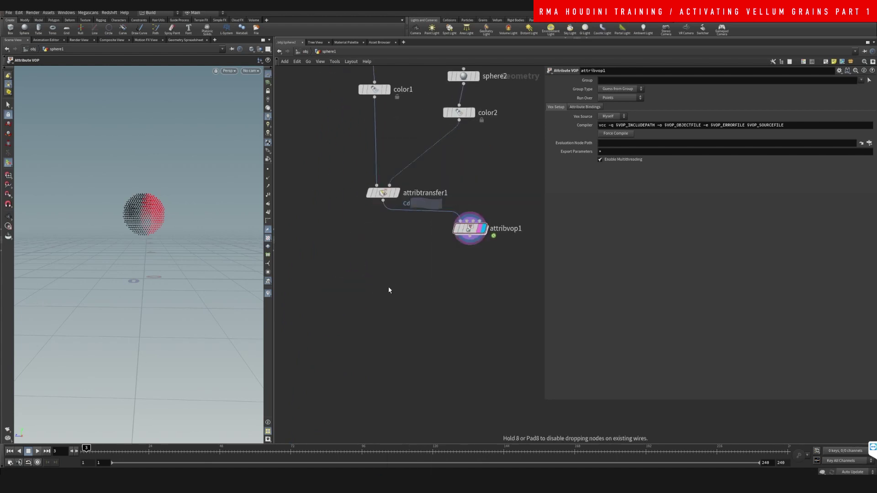
pyautogui.click(388, 290)
pyautogui.moveTo(383, 203); pyautogui.dragTo(392, 270)
pyautogui.click(392, 271)
pyautogui.click(586, 131)
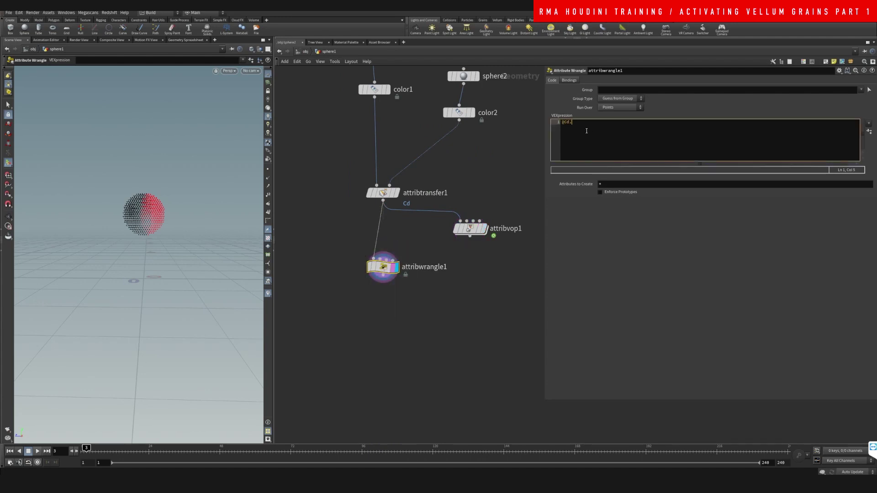
pyautogui.write('@Cd.r = @mass;')
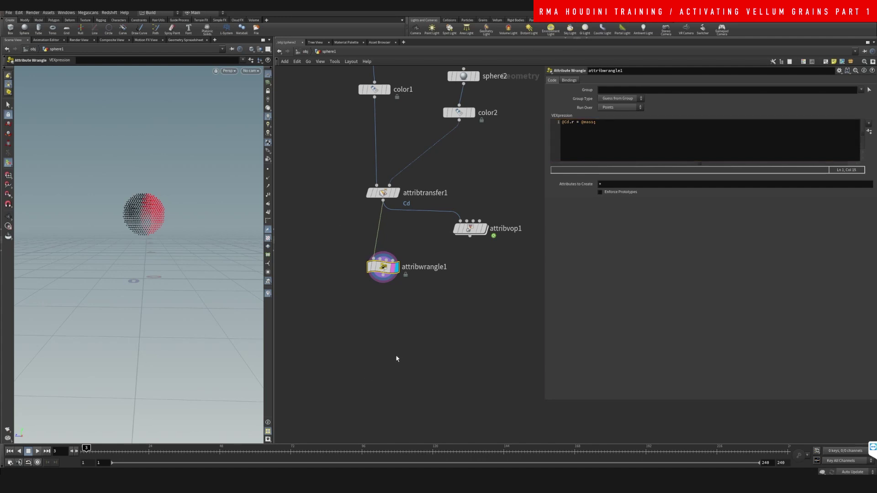
pyautogui.moveTo(411, 344); pyautogui.dragTo(414, 286, button='middle')
pyautogui.click(602, 134)
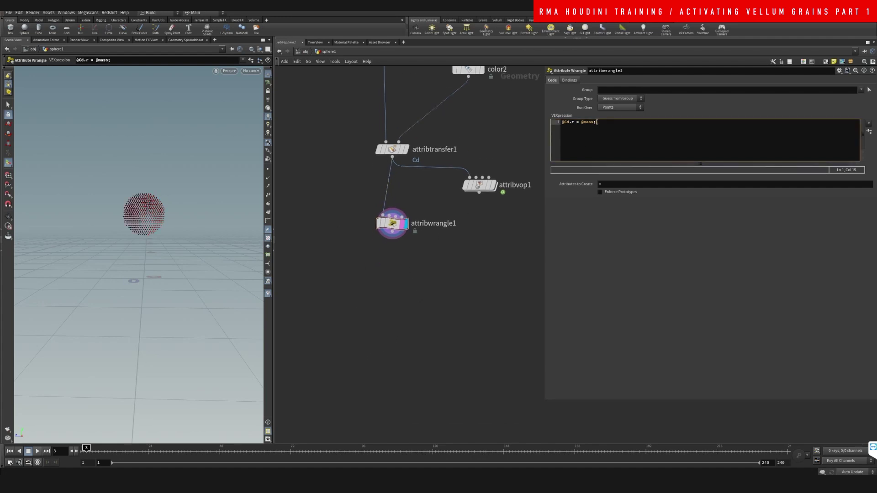
pyautogui.hotkey('ctrl', 'a')
pyautogui.write('@mass = @Cd;')
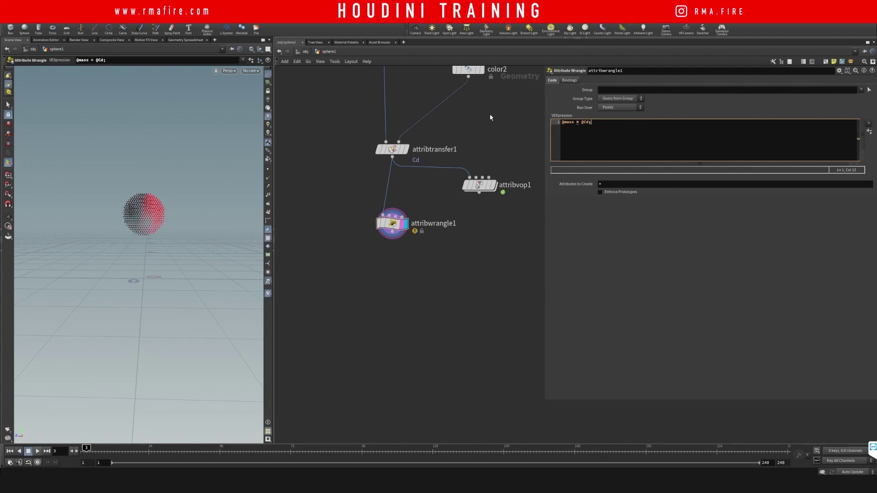
pyautogui.moveTo(414, 288); pyautogui.dragTo(417, 272, button='middle')
pyautogui.middleClick(396, 210)
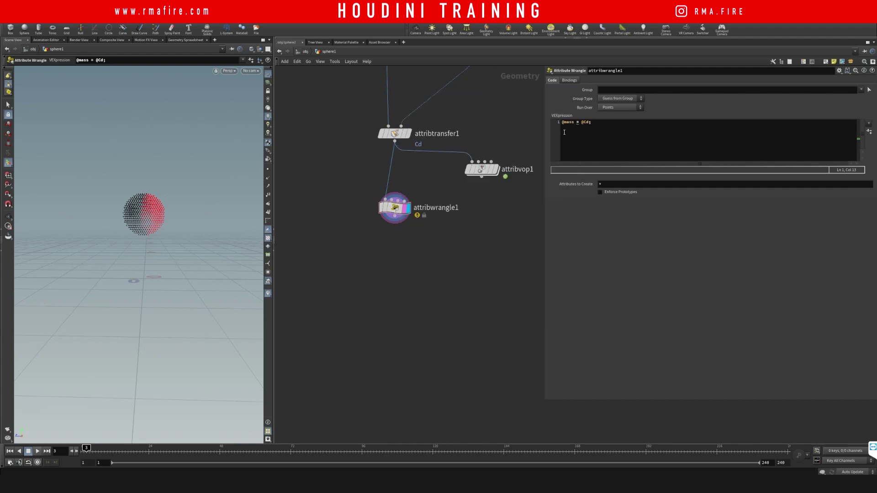
pyautogui.click(561, 123)
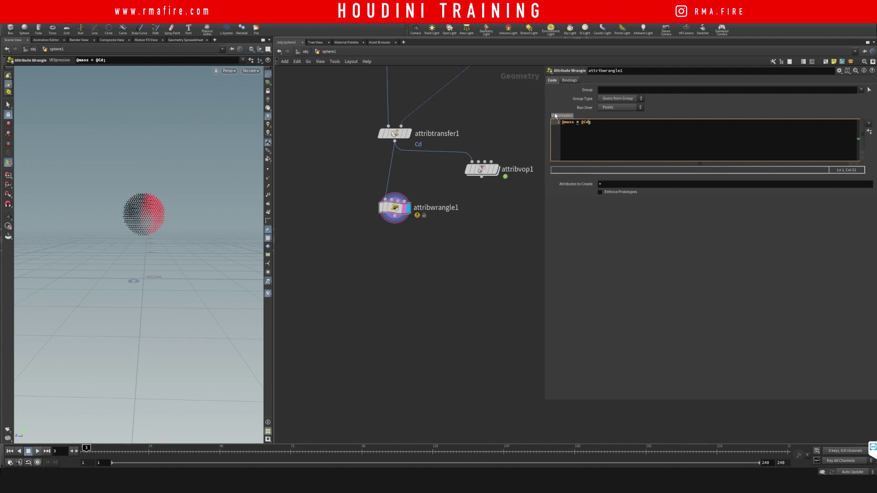
pyautogui.moveTo(555, 116)
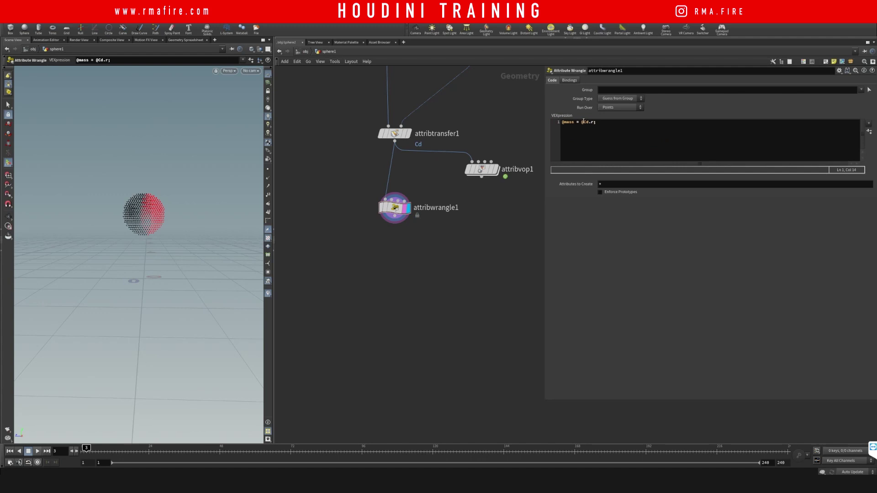
pyautogui.moveTo(448, 272); pyautogui.dragTo(445, 247, button='middle')
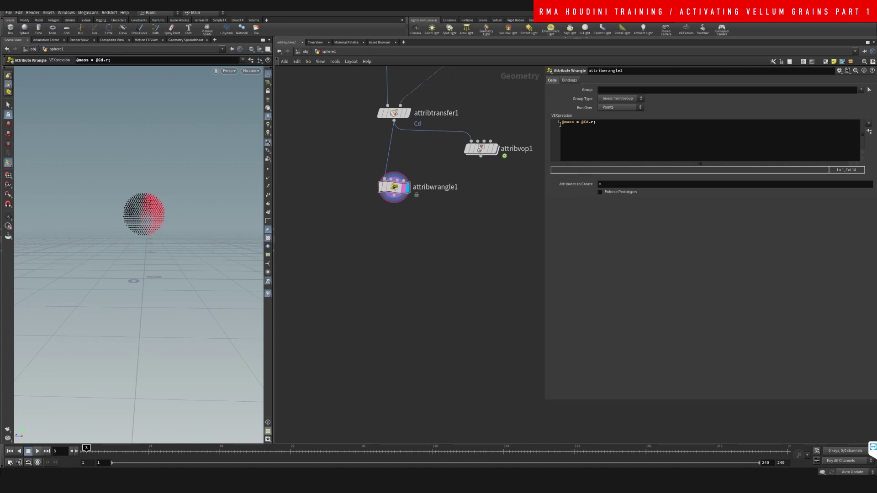
pyautogui.moveTo(560, 124); pyautogui.dragTo(590, 124)
pyautogui.click(582, 124)
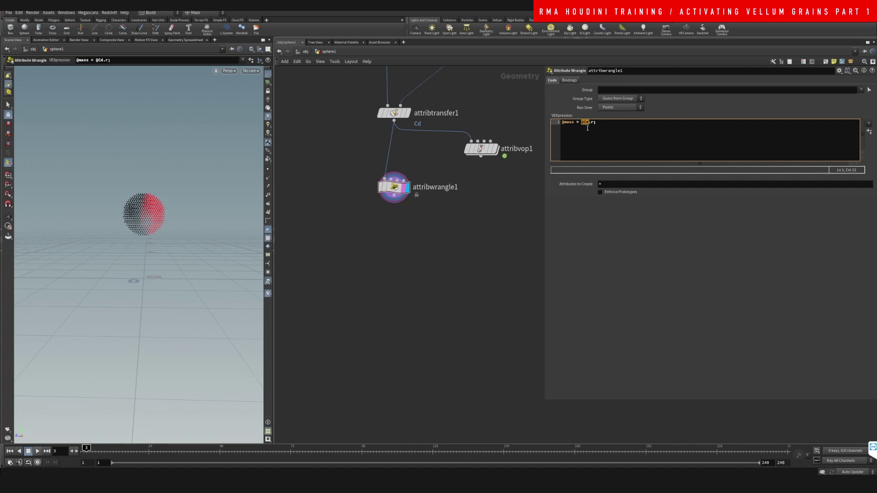
pyautogui.click(592, 123)
pyautogui.click(462, 281)
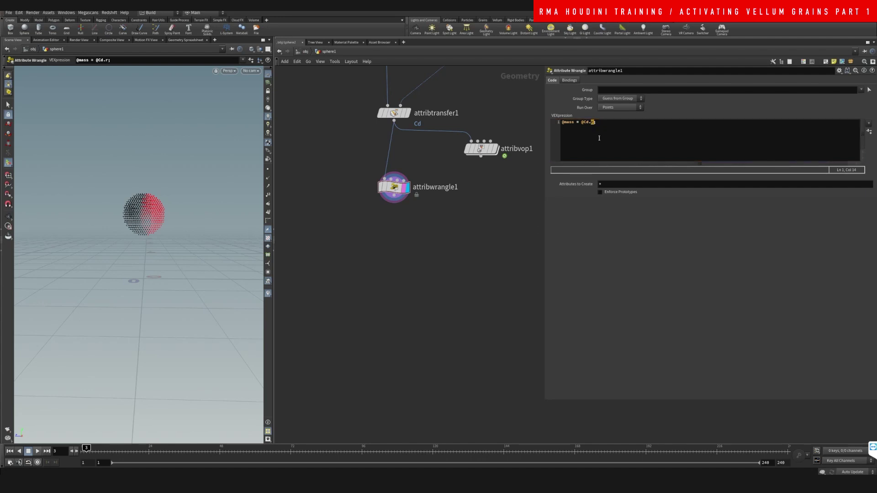
# Add a Vellum Solver below the Attribute Wrangle and feed its geometry input from the wrangle's output.
pyautogui.moveTo(462, 260); pyautogui.dragTo(416, 254, button='middle')
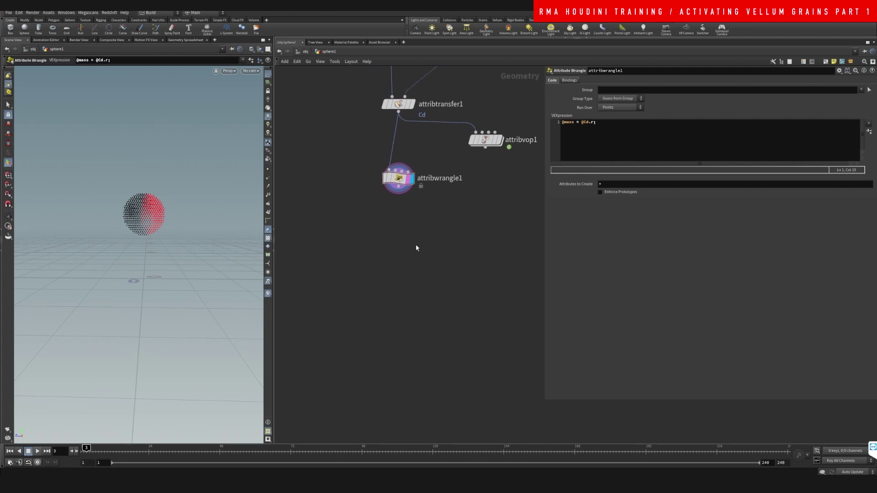
pyautogui.press('Tab')
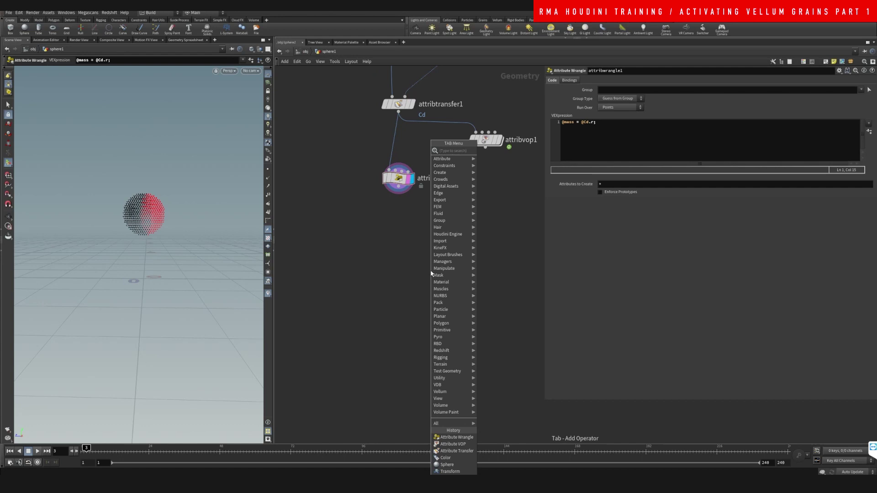
pyautogui.write('vel')
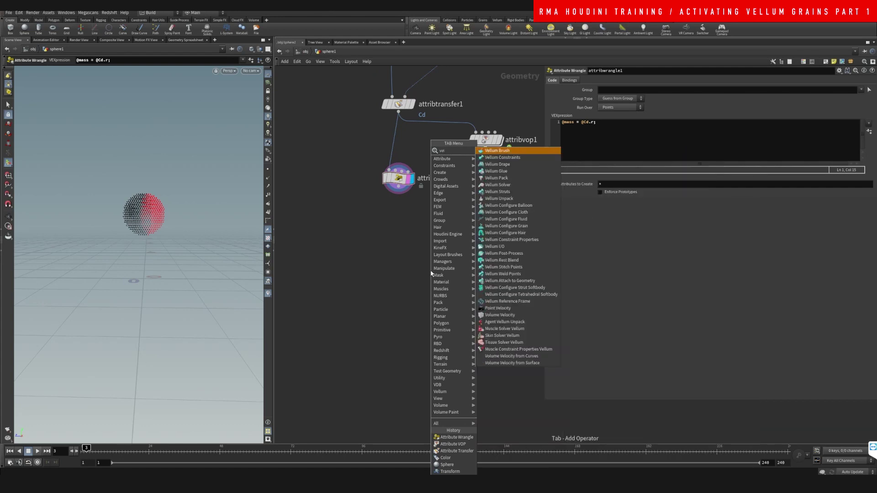
pyautogui.write(' solv')
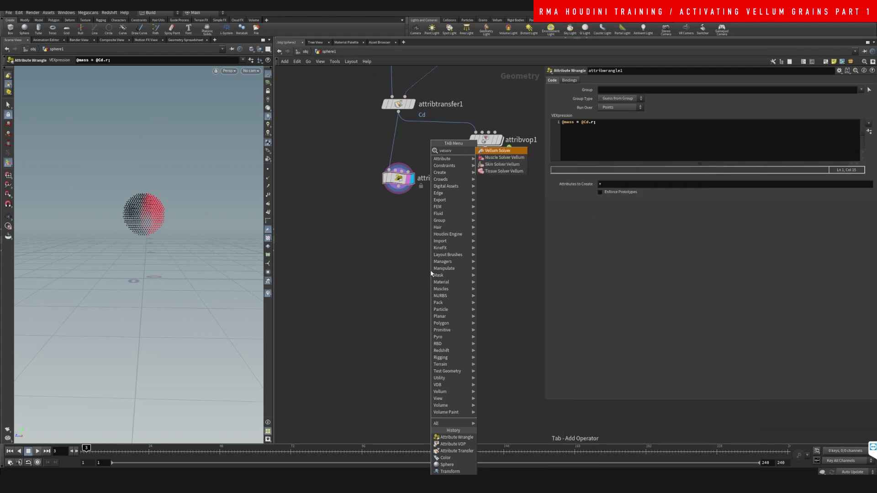
pyautogui.press('Return')
pyautogui.click(430, 273)
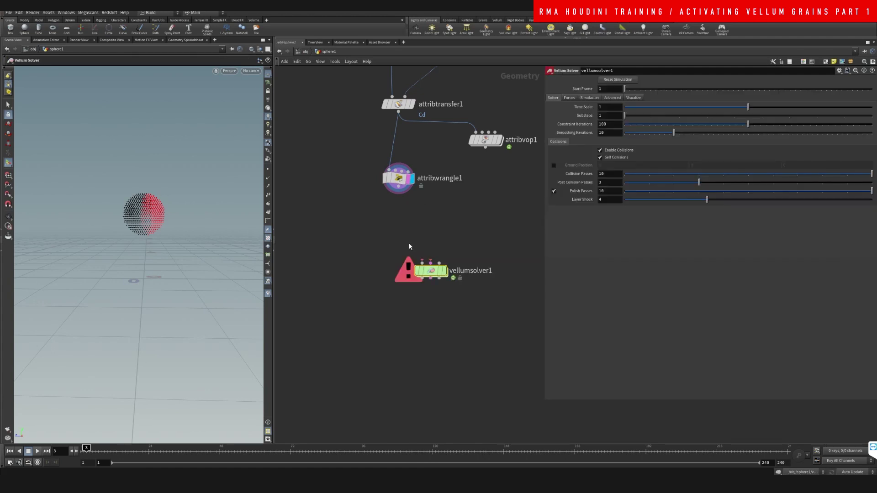
pyautogui.click(422, 262)
pyautogui.click(399, 192)
pyautogui.moveTo(431, 271); pyautogui.dragTo(403, 237)
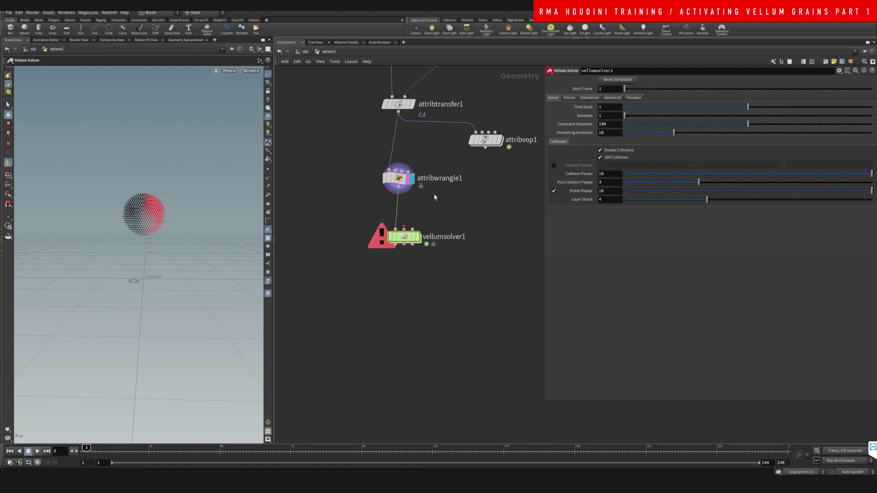
# Connect the Attribute Wrangle's output to the Vellum Solver's constraints input as well.
pyautogui.moveTo(432, 250); pyautogui.dragTo(427, 293, button='middle')
pyautogui.moveTo(402, 210); pyautogui.dragTo(432, 356, button='middle')
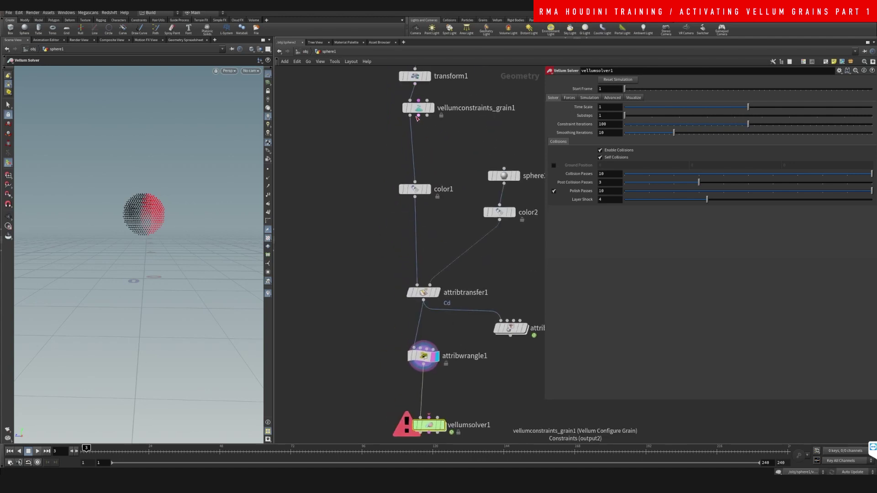
pyautogui.scroll(-5, 418, 118)
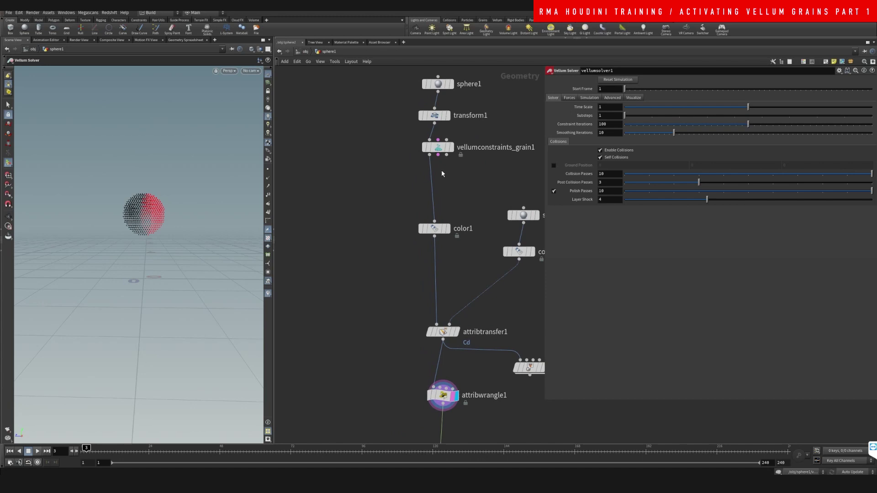
pyautogui.moveTo(454, 180); pyautogui.dragTo(438, 108, button='middle')
pyautogui.scroll(3, 444, 302)
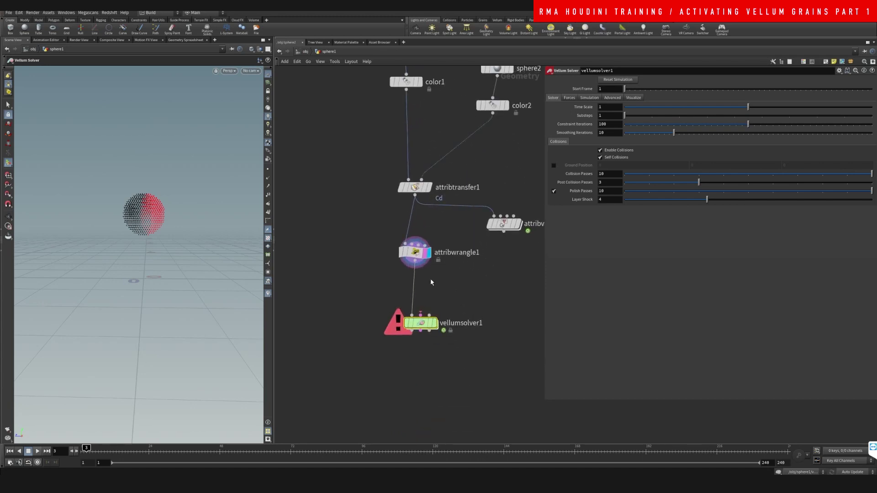
pyautogui.click(415, 268)
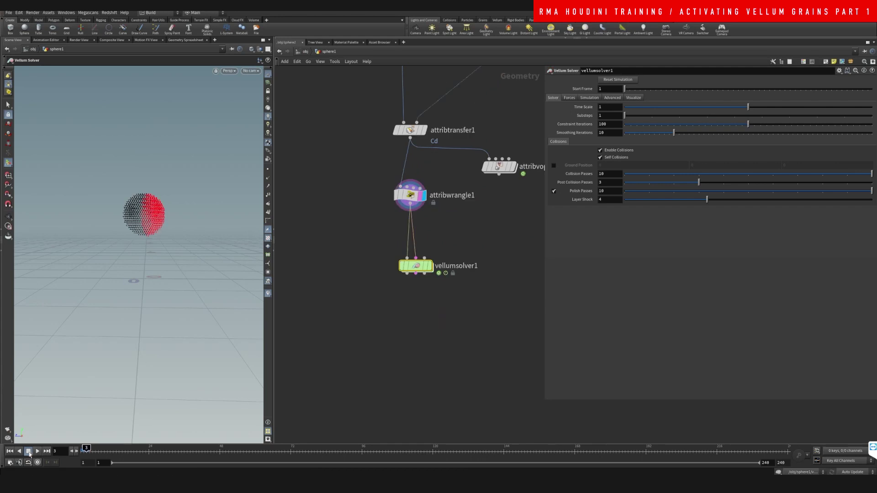
# Display the Vellum Solver at frame 1 and enable its Ground Position at 0, 0, 0.
pyautogui.click(10, 450)
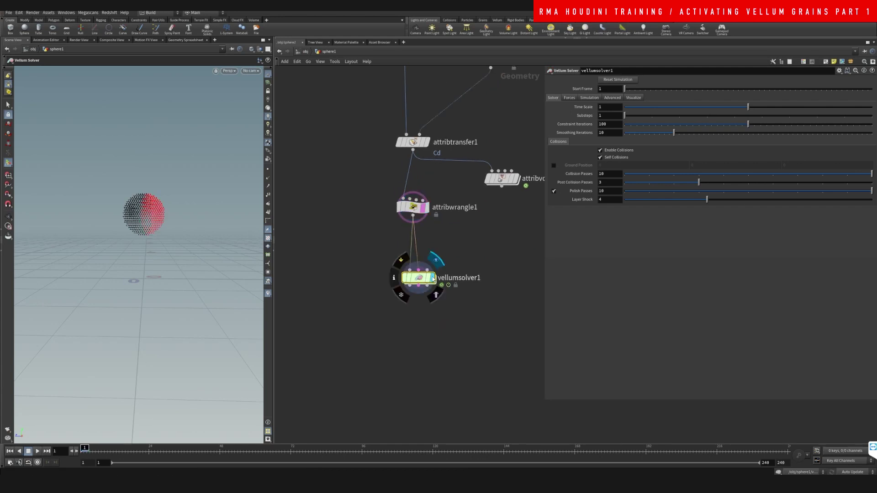
pyautogui.click(432, 278)
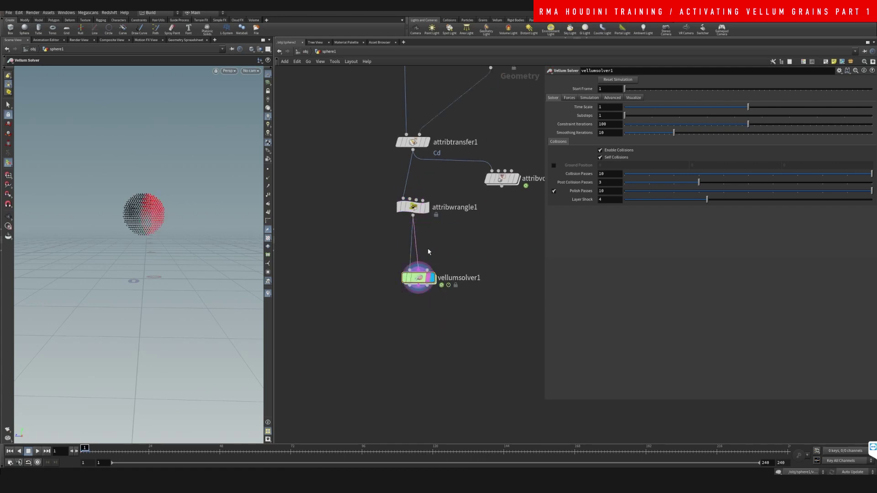
pyautogui.click(569, 97)
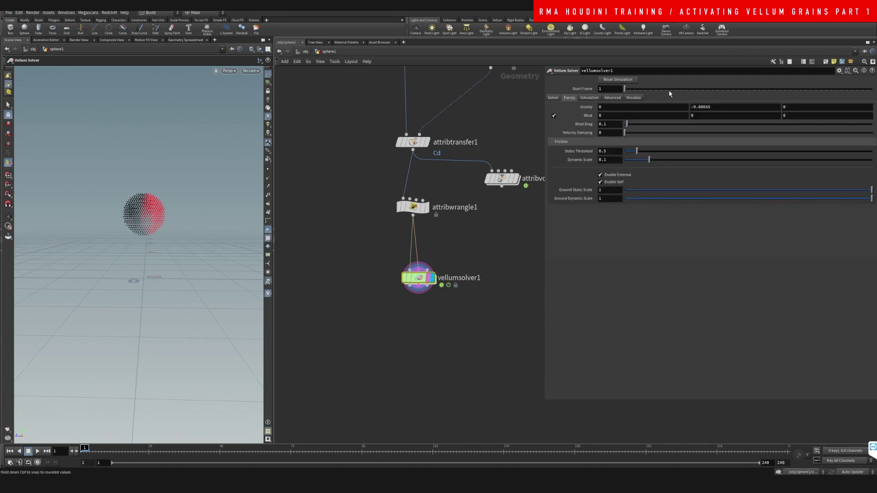
pyautogui.click(554, 97)
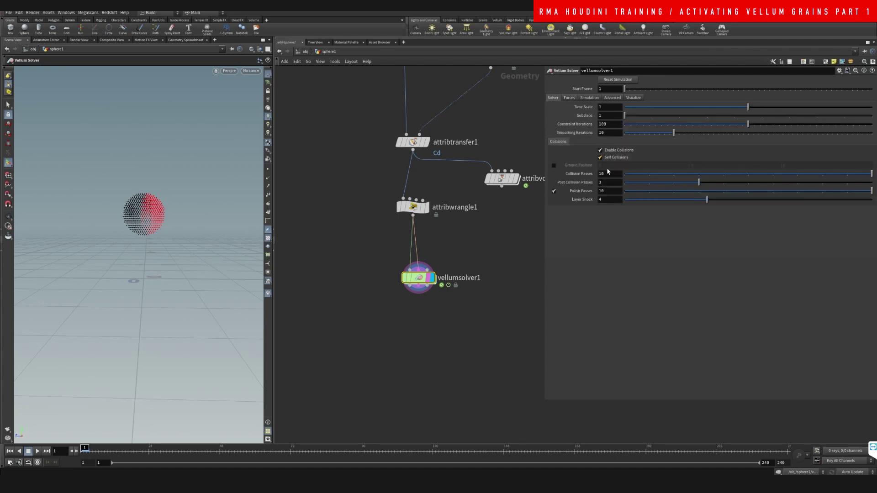
pyautogui.click(555, 166)
# Play the grain simulation against the ground plane and return to frame 1.
pyautogui.click(38, 451)
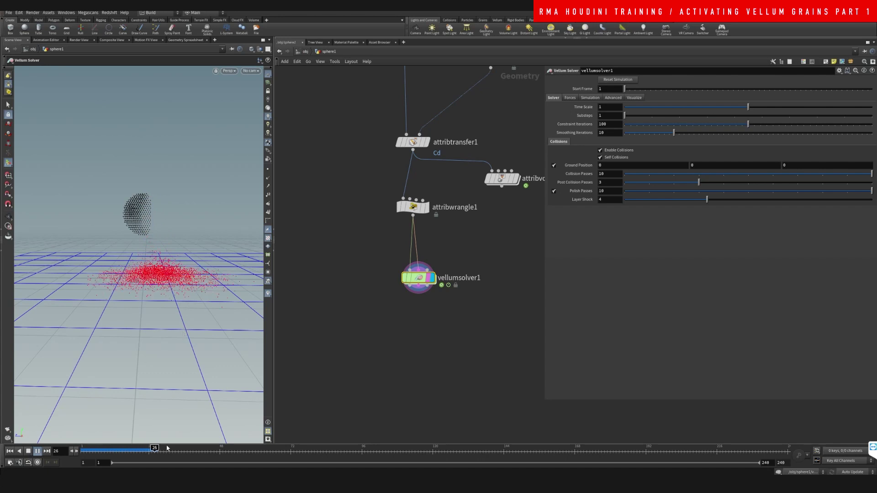
pyautogui.click(136, 450)
pyautogui.moveTo(136, 450); pyautogui.dragTo(85, 450)
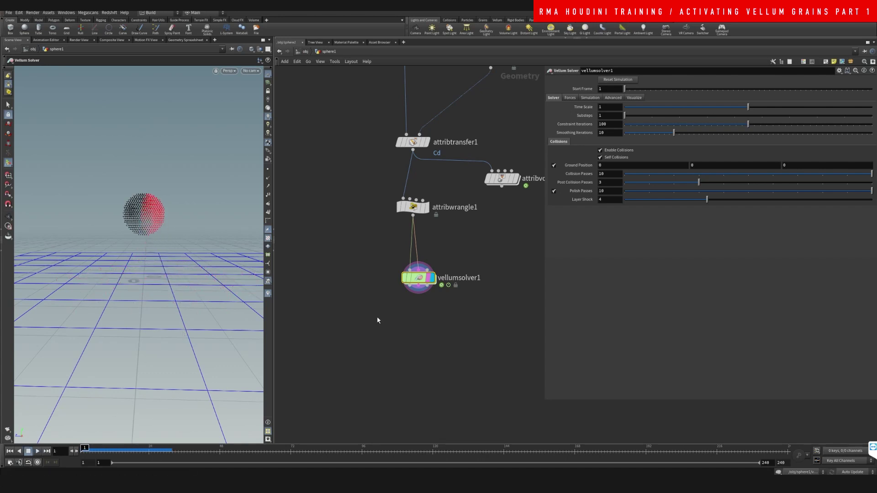
pyautogui.moveTo(462, 298); pyautogui.dragTo(460, 327, button='middle')
pyautogui.moveTo(420, 309); pyautogui.dragTo(421, 352)
pyautogui.moveTo(411, 237); pyautogui.dragTo(417, 263)
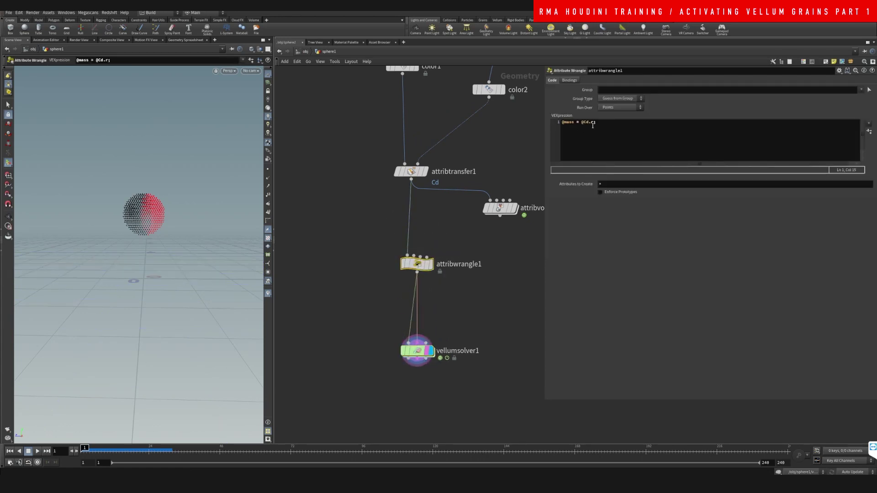
pyautogui.moveTo(448, 336); pyautogui.dragTo(443, 320, button='middle')
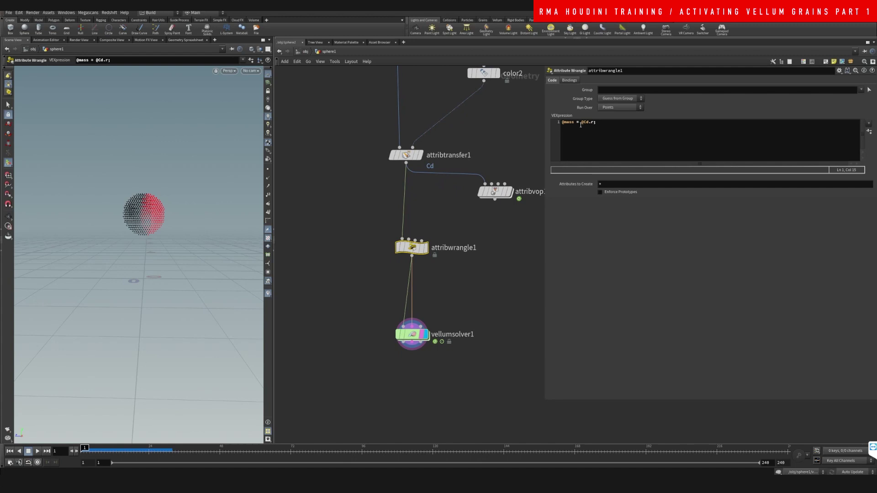
pyautogui.moveTo(581, 125); pyautogui.dragTo(595, 125)
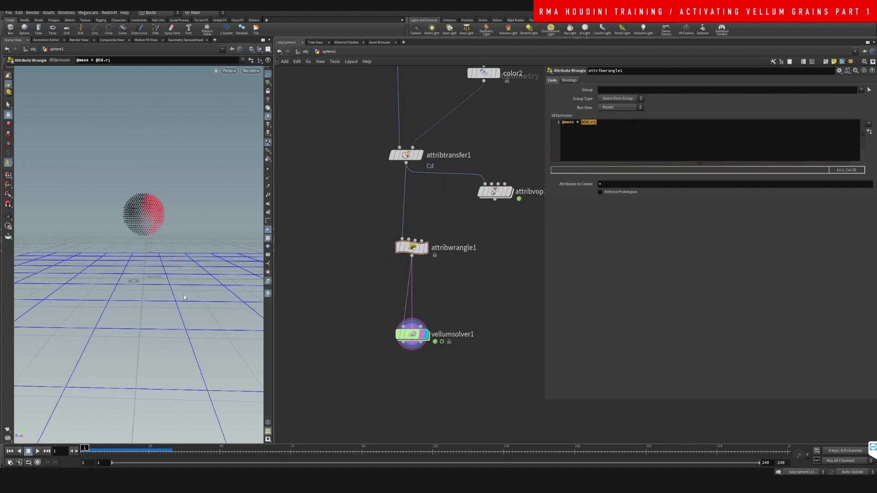
# Select the Vellum Solver and move its node closer below the Attribute Wrangle.
pyautogui.moveTo(414, 347); pyautogui.dragTo(404, 328, button='middle')
pyautogui.click(402, 311)
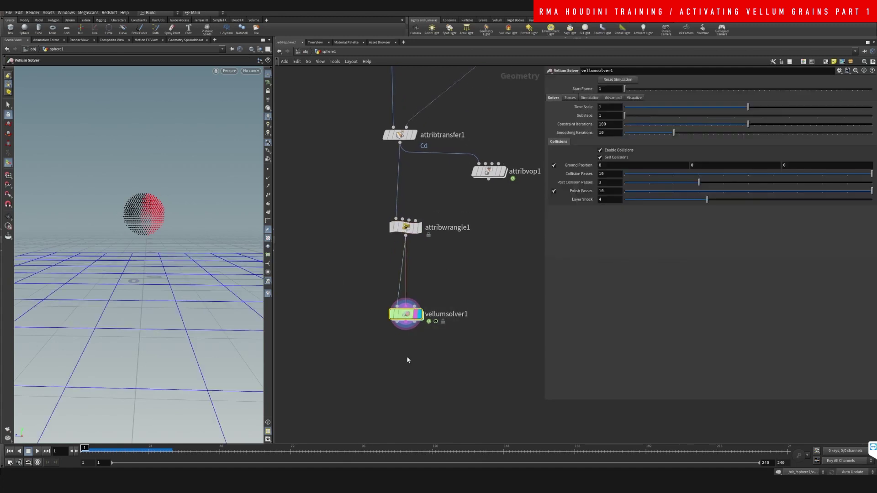
pyautogui.moveTo(421, 365); pyautogui.dragTo(412, 315, button='middle')
pyautogui.moveTo(399, 264); pyautogui.dragTo(399, 239)
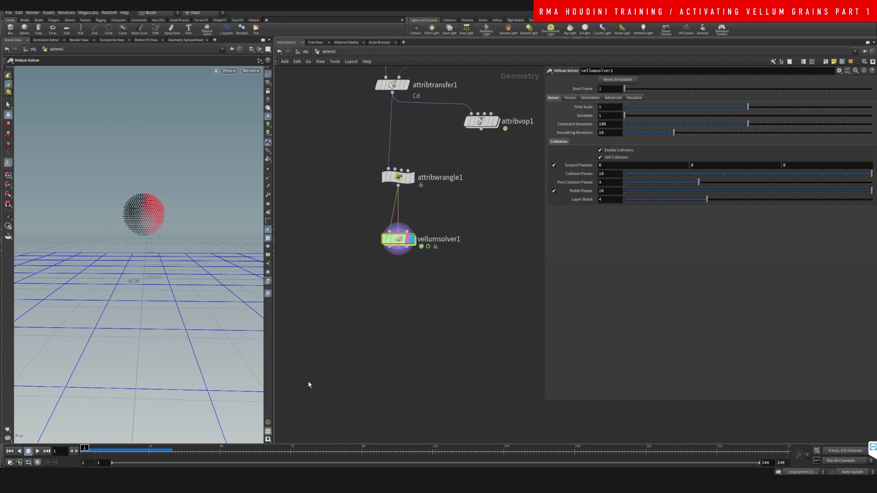
# Examine the simulated sphere from a new viewing angle while scrubbing the timeline back to frame 1.
pyautogui.moveTo(84, 448)
pyautogui.mouseDown()
pyautogui.moveTo(142, 448)
pyautogui.moveTo(83, 448)
pyautogui.mouseUp()
pyautogui.press('Escape')
pyautogui.moveTo(150, 248); pyautogui.dragTo(120, 205)
pyautogui.press('Return')
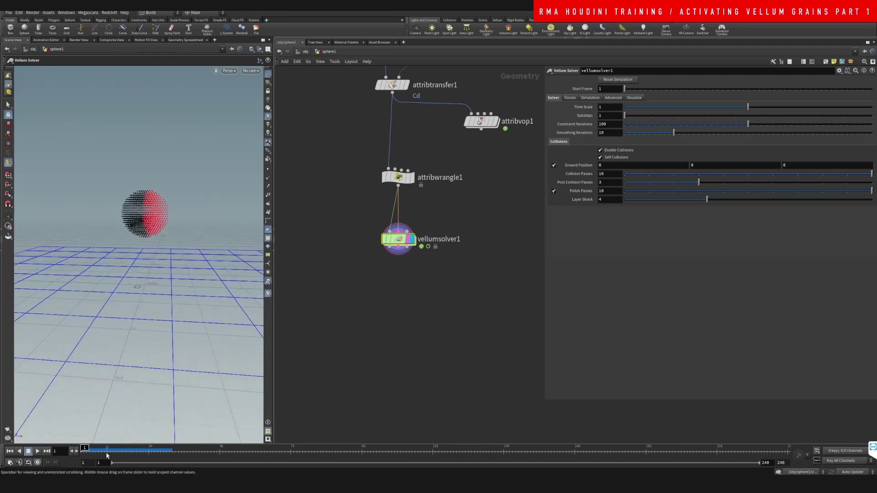
pyautogui.moveTo(107, 456); pyautogui.dragTo(83, 450)
# Move sphere2 to a centre of about 0.06, 0.66, 0.67 to shift the red area onto the grain sphere's lower front.
pyautogui.moveTo(413, 280); pyautogui.dragTo(483, 292, button='middle')
pyautogui.scroll(-2, 437, 258)
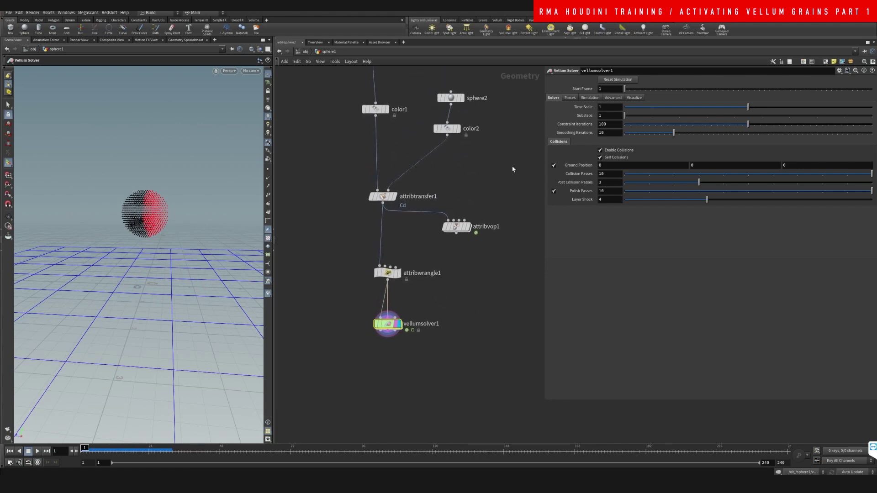
pyautogui.moveTo(496, 172); pyautogui.dragTo(471, 223, button='middle')
pyautogui.scroll(-2, 478, 183)
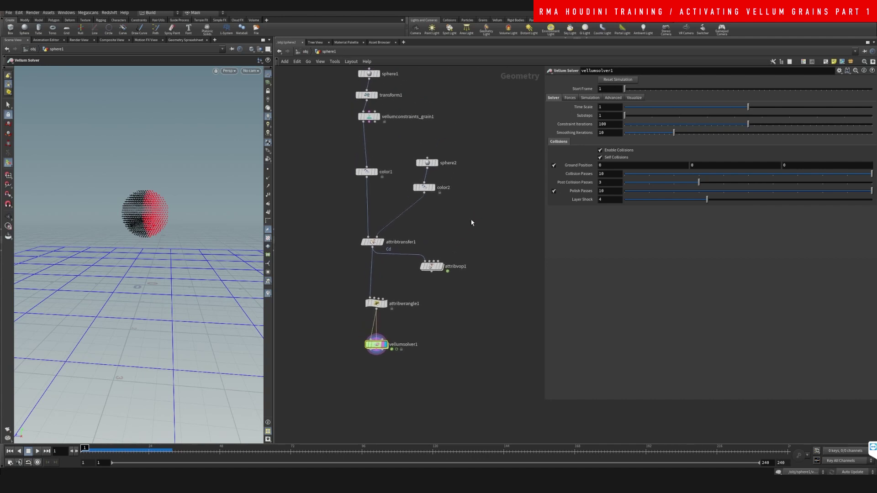
pyautogui.click(427, 163)
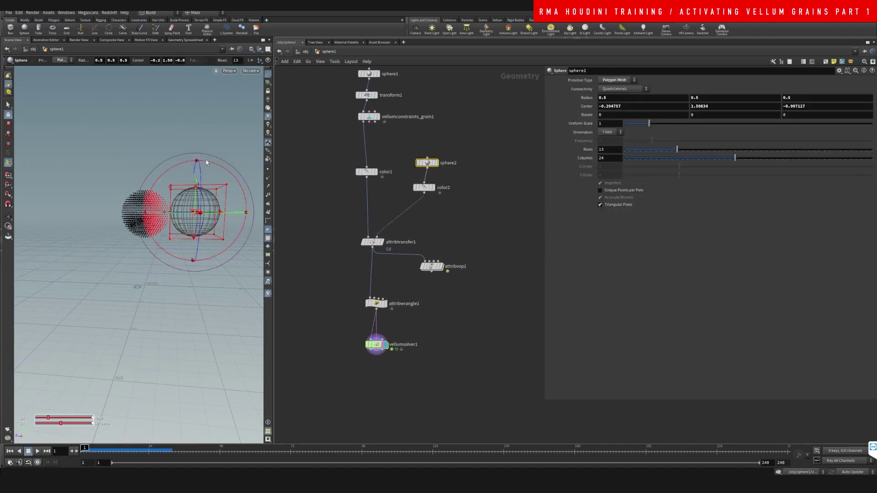
pyautogui.moveTo(182, 190); pyautogui.dragTo(112, 180)
pyautogui.click(485, 218)
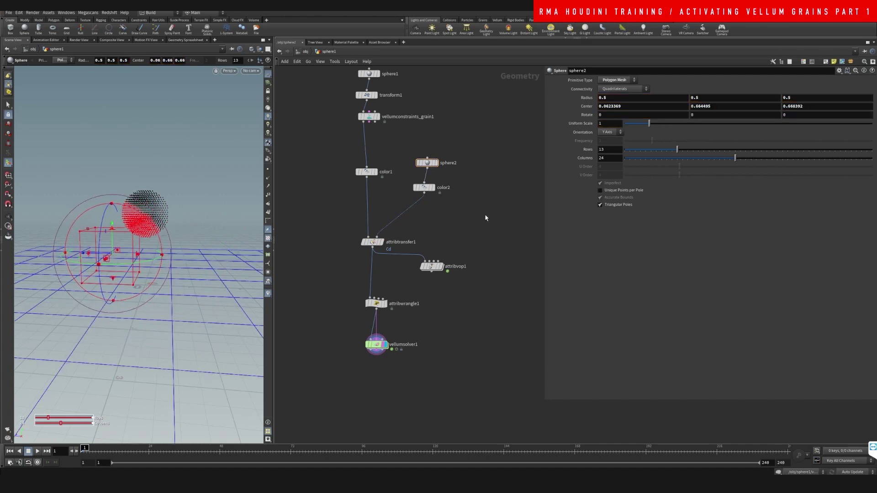
# Enable Display as Spheres on the Vellum Configure Grain node, then play the simulation and return to frame 1.
pyautogui.moveTo(460, 221); pyautogui.dragTo(486, 185, button='middle')
pyautogui.moveTo(373, 112); pyautogui.dragTo(368, 131, button='middle')
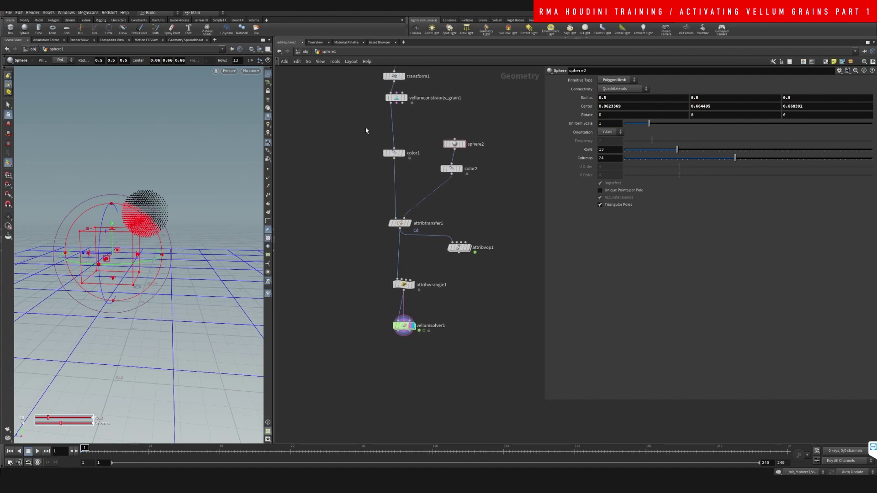
pyautogui.click(396, 98)
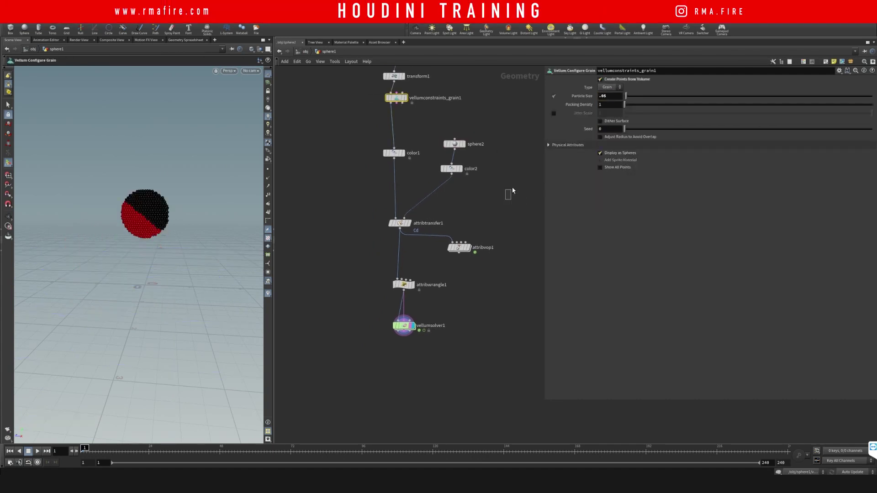
pyautogui.click(37, 452)
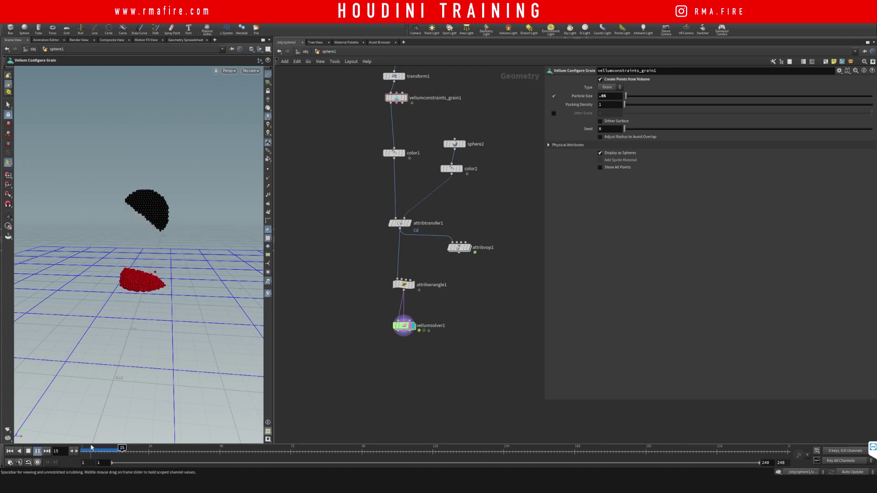
pyautogui.moveTo(116, 453); pyautogui.dragTo(69, 450)
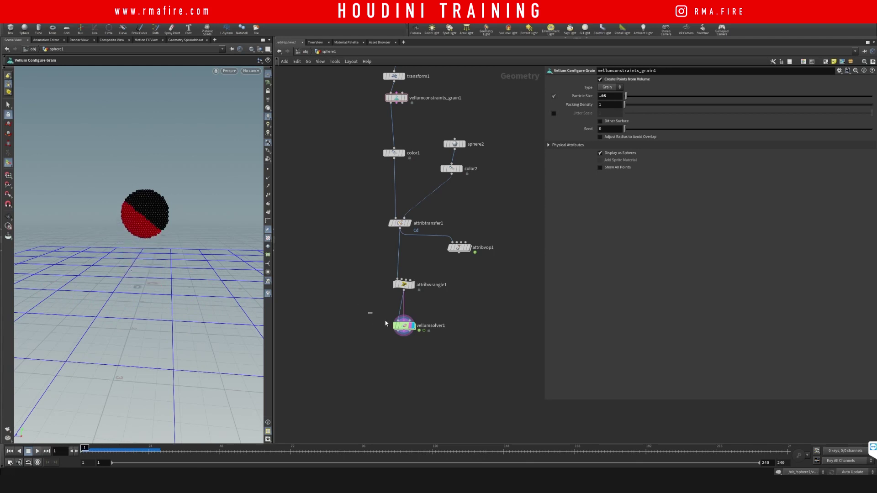
# Review the Vellum Solver's force and simulation settings and the Vellum Configure Grain parameters.
pyautogui.click(397, 325)
pyautogui.moveTo(492, 307); pyautogui.dragTo(493, 279, button='middle')
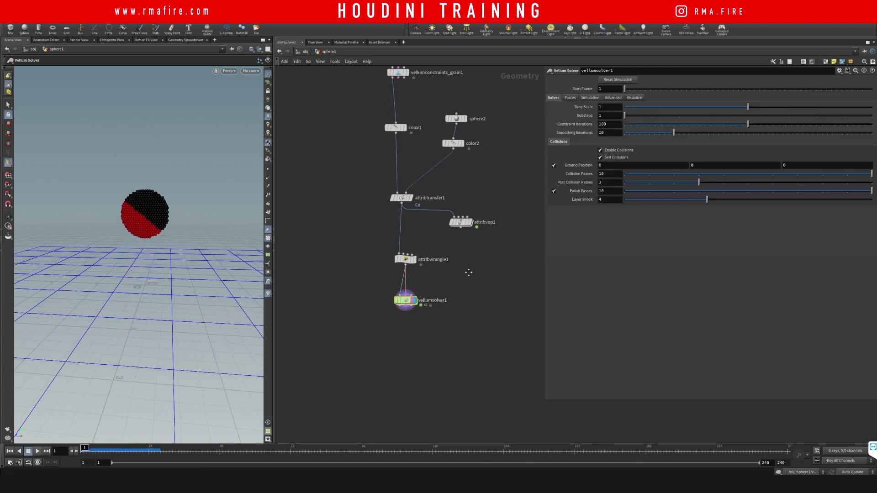
pyautogui.click(572, 99)
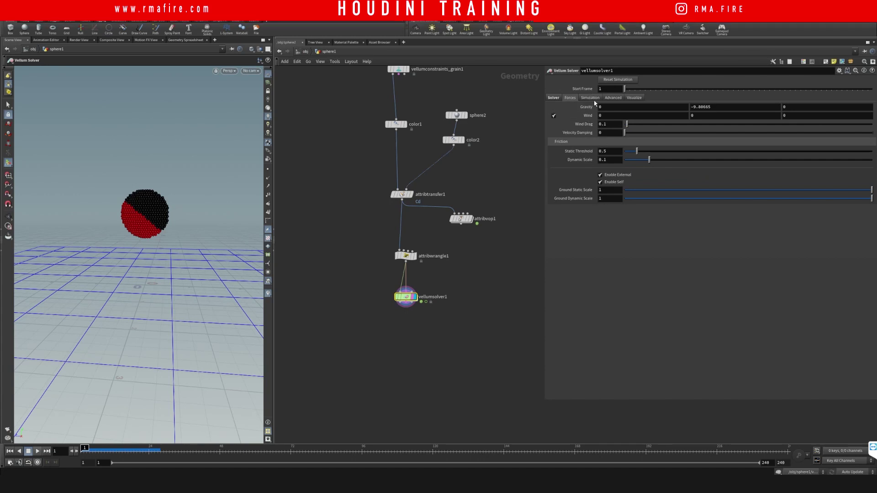
pyautogui.click(591, 99)
pyautogui.moveTo(479, 200); pyautogui.dragTo(480, 212, button='middle')
pyautogui.moveTo(386, 106); pyautogui.dragTo(394, 163, button='middle')
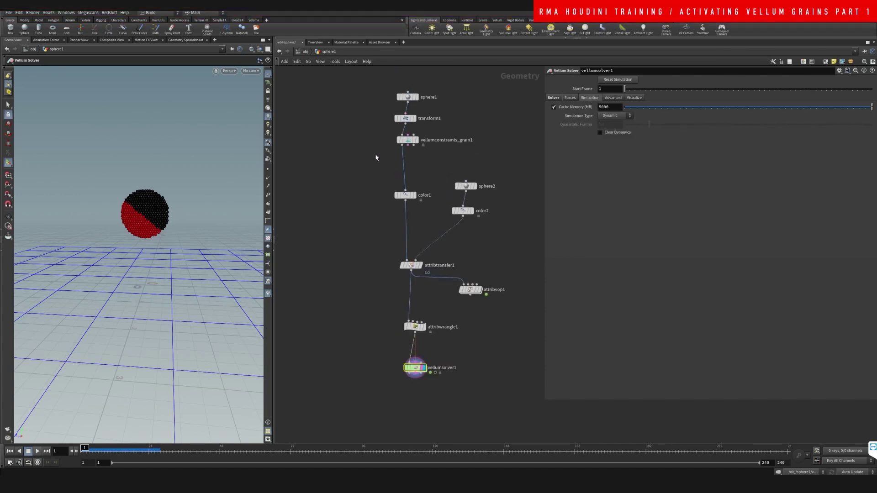
pyautogui.click(408, 140)
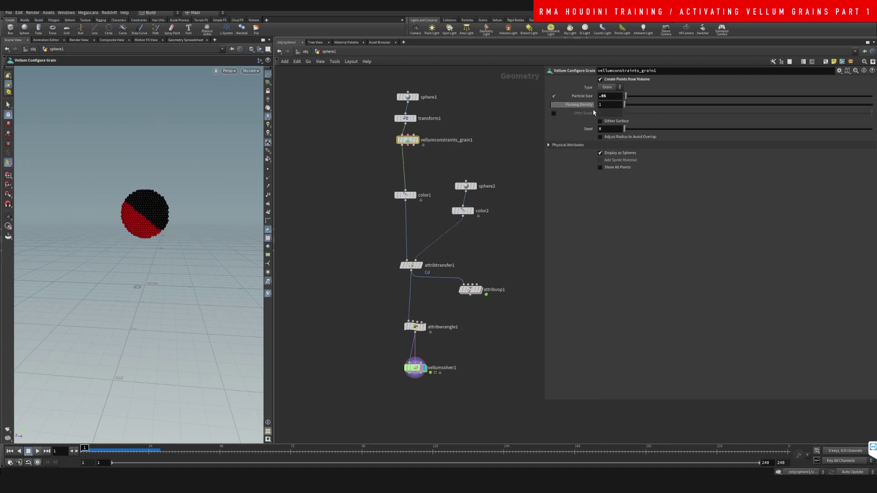
pyautogui.moveTo(506, 267); pyautogui.dragTo(505, 250, button='middle')
pyautogui.moveTo(468, 361); pyautogui.dragTo(449, 244, button='middle')
pyautogui.click(392, 250)
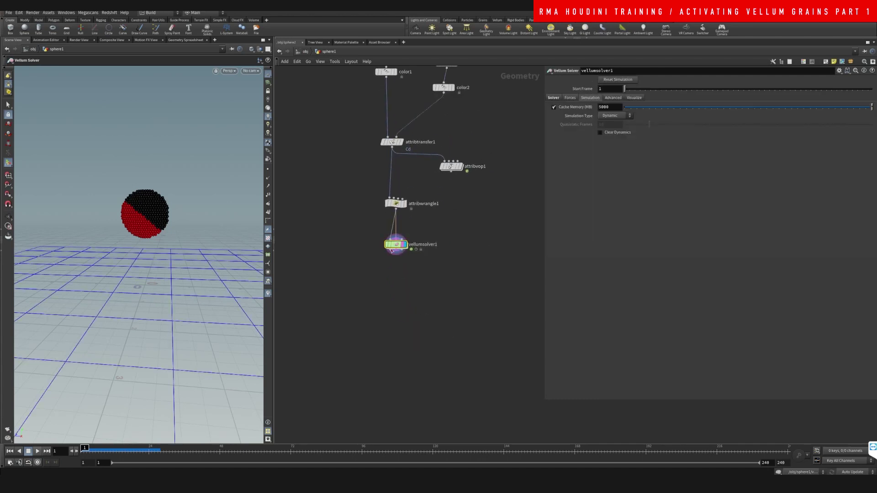
# Review the Vellum Solver's advanced multi-pass, motion, grain collision and fluid settings, then its main solver settings.
pyautogui.click(611, 99)
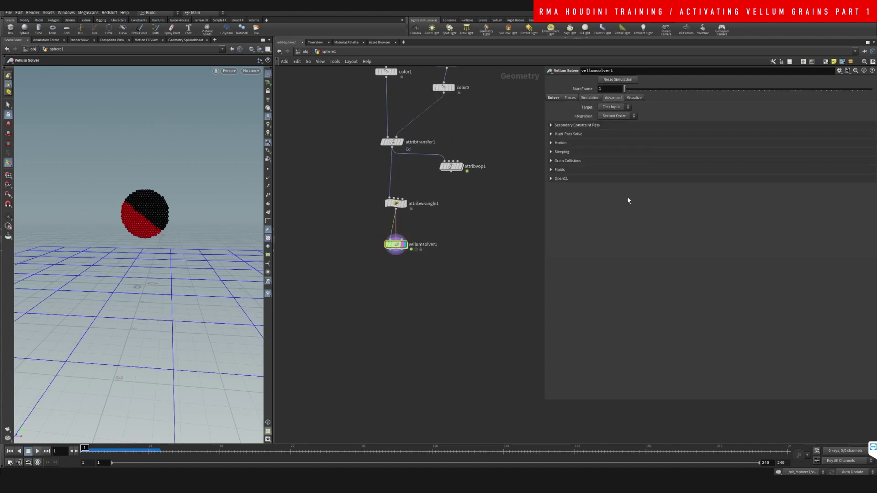
pyautogui.click(589, 125)
pyautogui.click(589, 126)
pyautogui.click(581, 134)
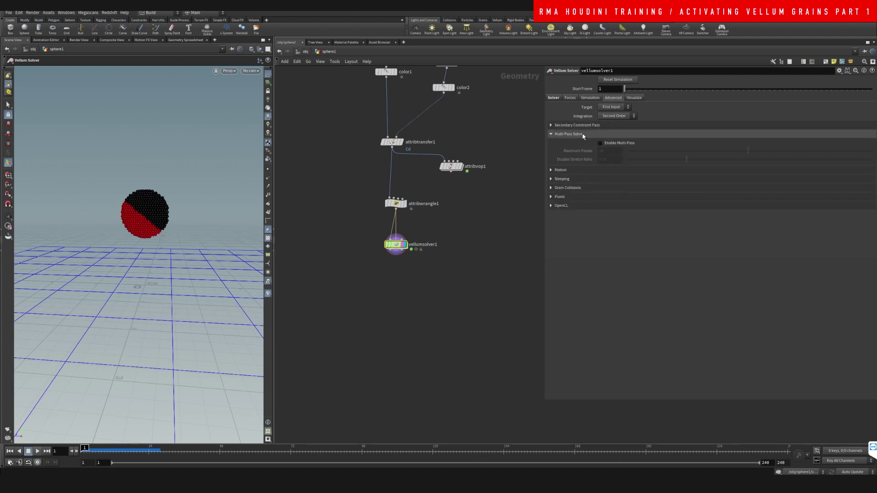
pyautogui.click(583, 135)
pyautogui.click(580, 143)
pyautogui.click(581, 144)
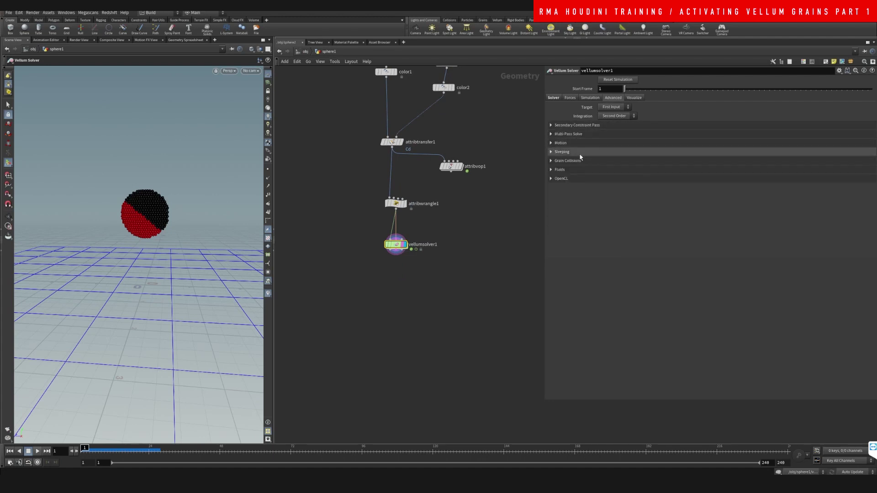
pyautogui.click(583, 161)
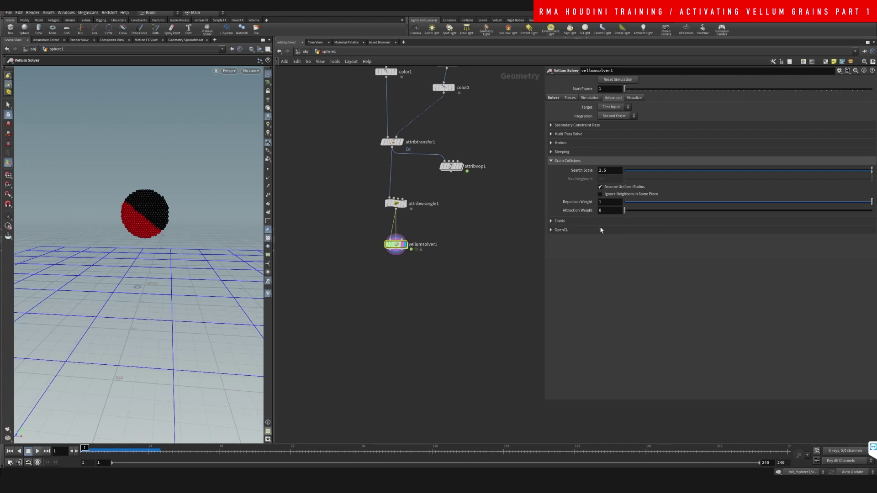
pyautogui.click(582, 161)
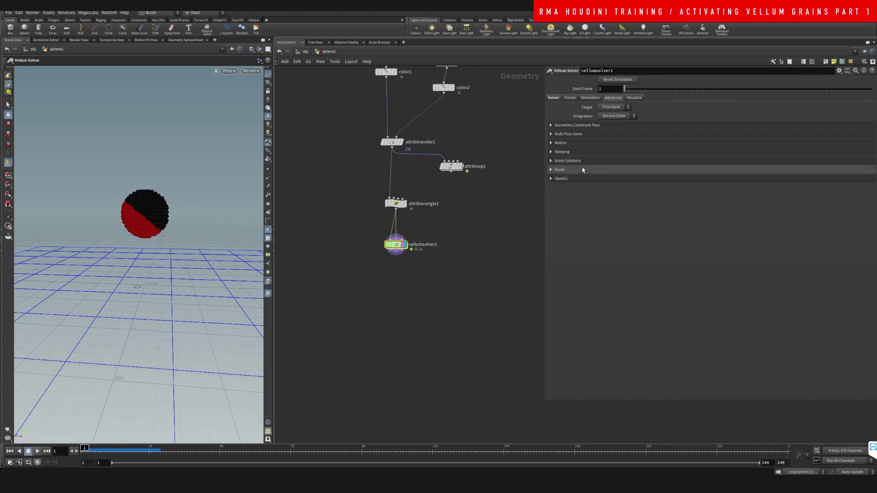
pyautogui.click(588, 171)
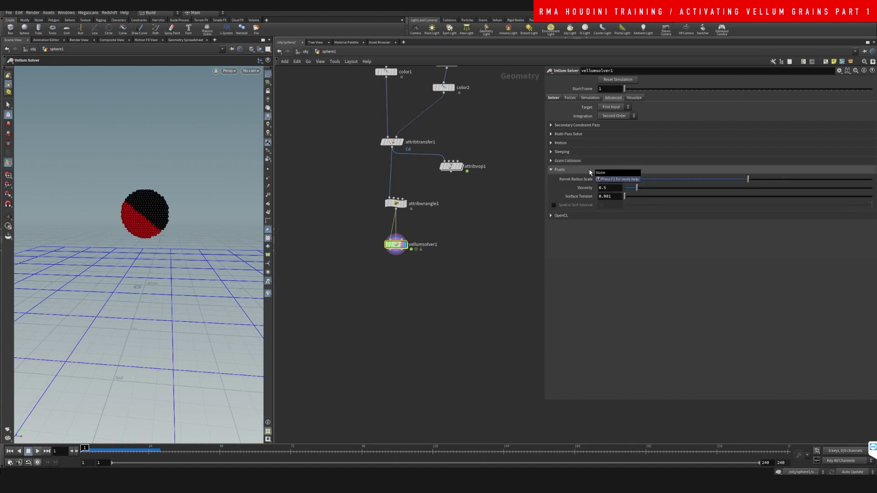
pyautogui.click(590, 170)
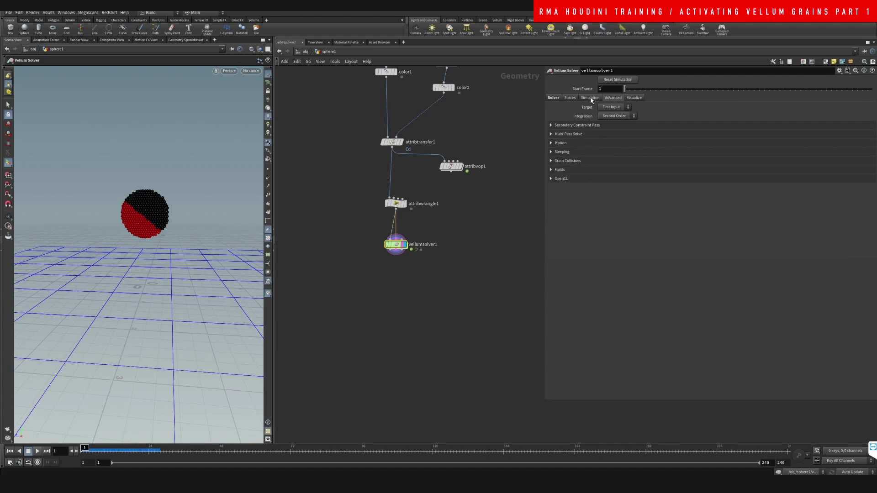
pyautogui.click(590, 98)
pyautogui.click(574, 100)
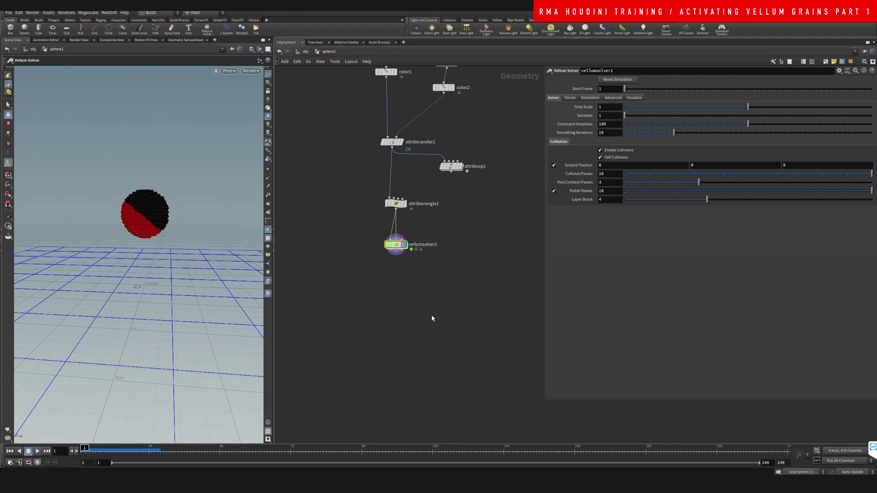
# Set the Vellum Solver's X wind to 1, play the simulation and return to frame 1.
pyautogui.scroll(-1, 429, 299)
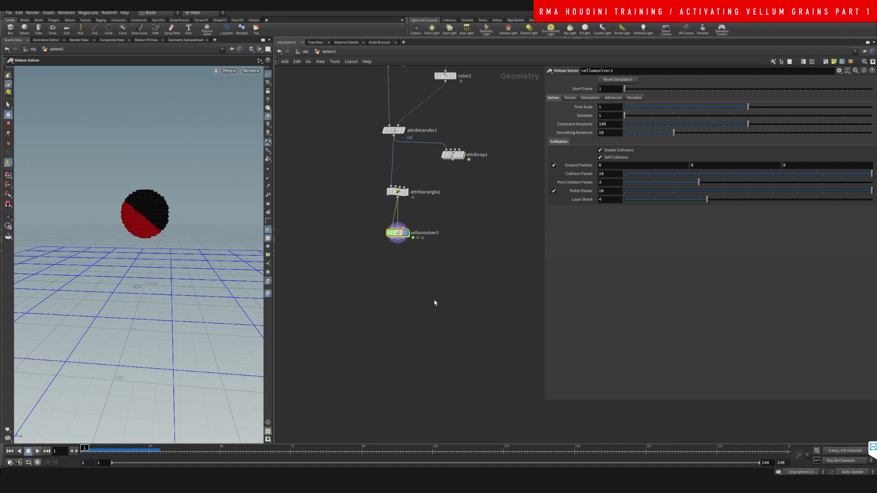
pyautogui.scroll(2, 435, 302)
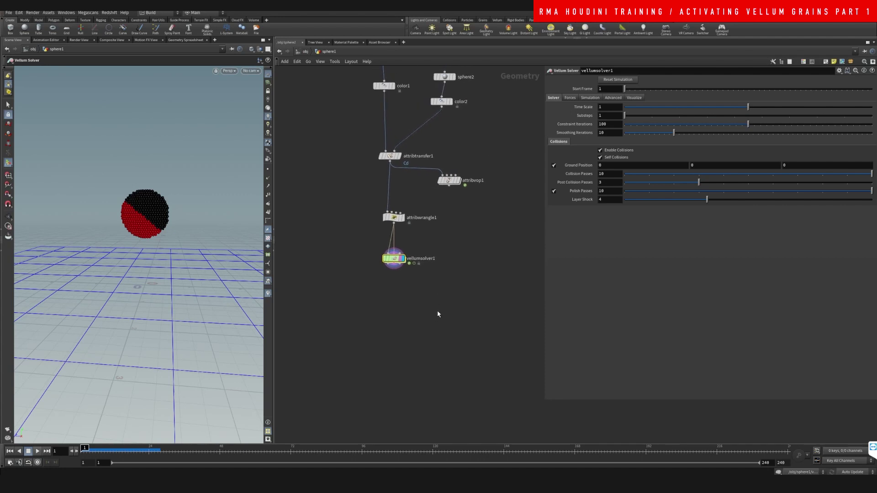
pyautogui.scroll(1, 457, 274)
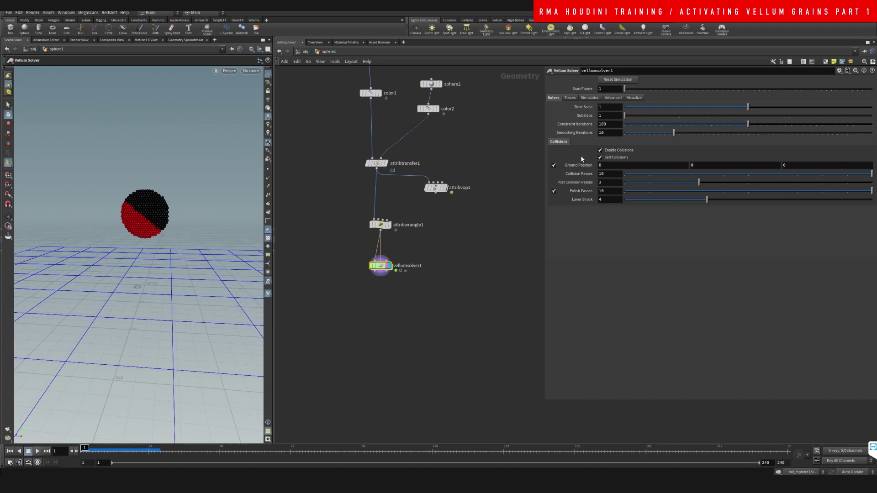
pyautogui.click(571, 99)
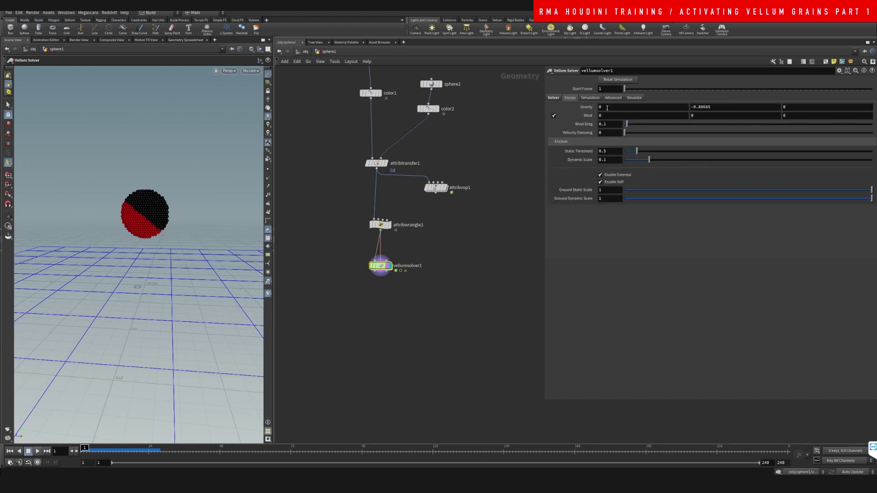
pyautogui.click(600, 115)
pyautogui.press('Return')
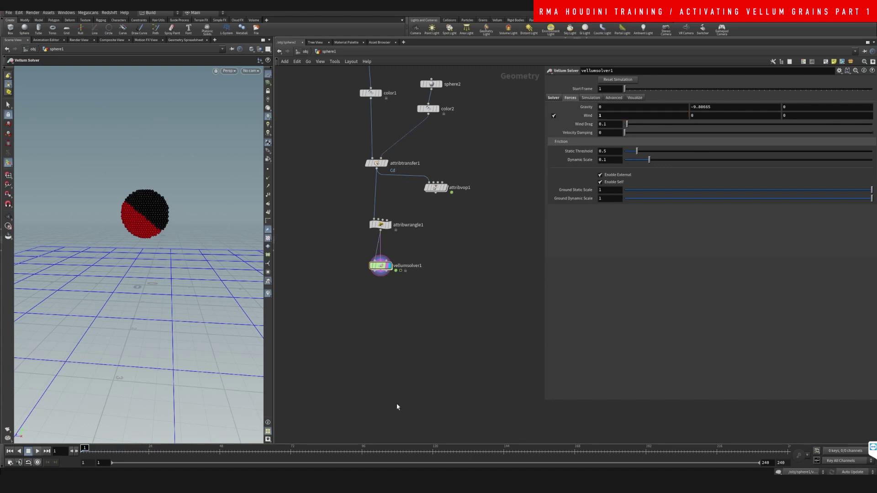
pyautogui.click(38, 452)
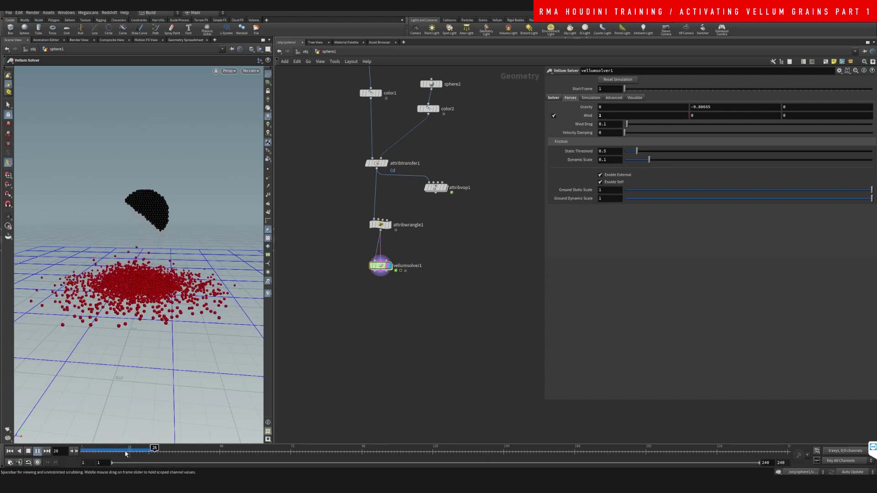
pyautogui.hotkey('ctrl', 'Up')
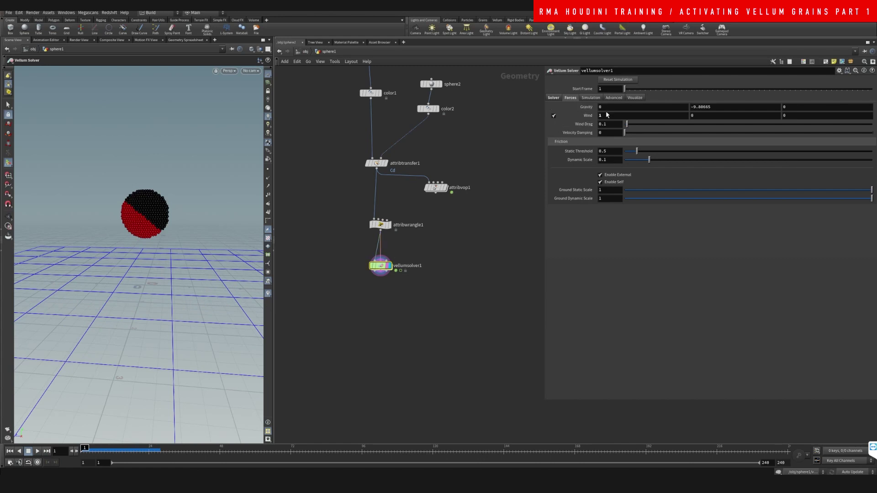
# Set the solver's X wind to 11, play and scrub the simulation from several angles, then return to frame 1.
pyautogui.click(601, 115)
pyautogui.press('Return')
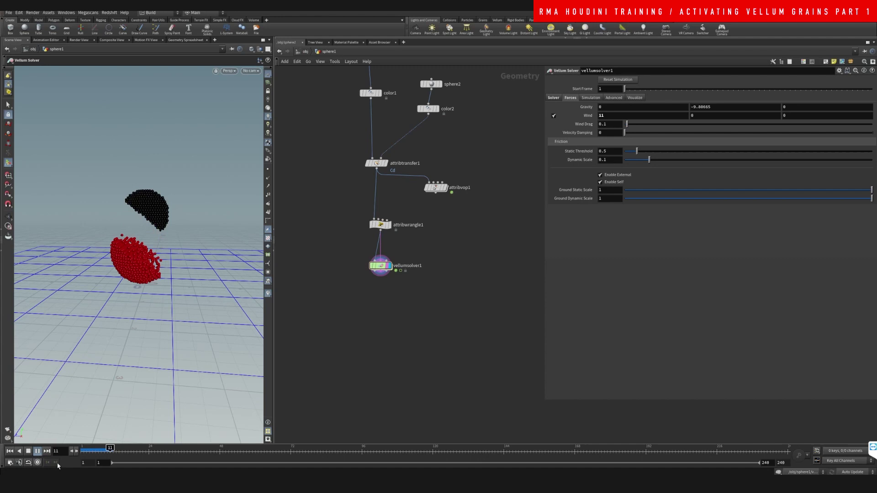
pyautogui.moveTo(137, 450)
pyautogui.mouseDown()
pyautogui.moveTo(82, 450)
pyautogui.moveTo(122, 450)
pyautogui.mouseUp()
pyautogui.press('Escape')
pyautogui.moveTo(137, 320); pyautogui.dragTo(229, 315)
pyautogui.press('Return')
pyautogui.moveTo(122, 450)
pyautogui.mouseDown()
pyautogui.moveTo(84, 450)
pyautogui.moveTo(125, 450)
pyautogui.mouseUp()
pyautogui.press('Escape')
pyautogui.moveTo(187, 343); pyautogui.dragTo(170, 347)
pyautogui.press('Return')
pyautogui.moveTo(125, 450); pyautogui.dragTo(84, 451)
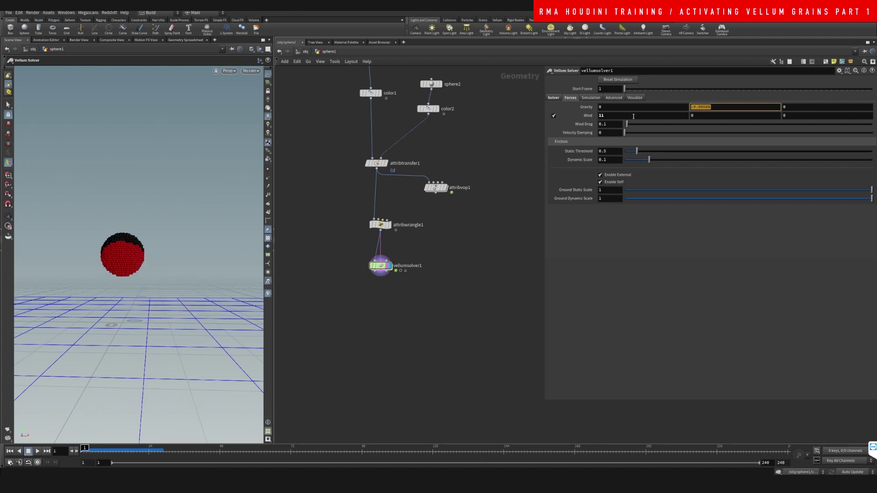
# Set the solver's Y gravity to 0, play the simulation and scrub back to frame 1.
pyautogui.click(633, 116)
pyautogui.doubleClick(706, 106)
pyautogui.write('0')
pyautogui.press('Return')
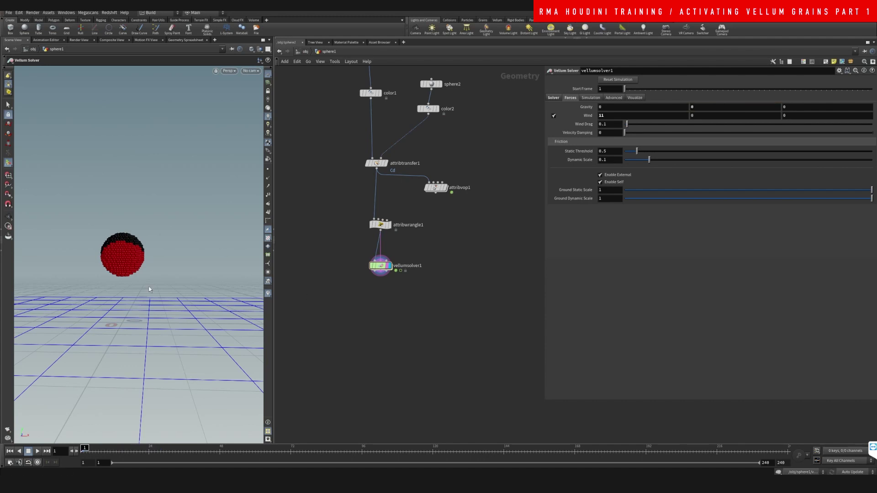
pyautogui.keyDown('alt'); pyautogui.moveTo(149, 290); pyautogui.dragTo(174, 264); pyautogui.keyUp('alt')
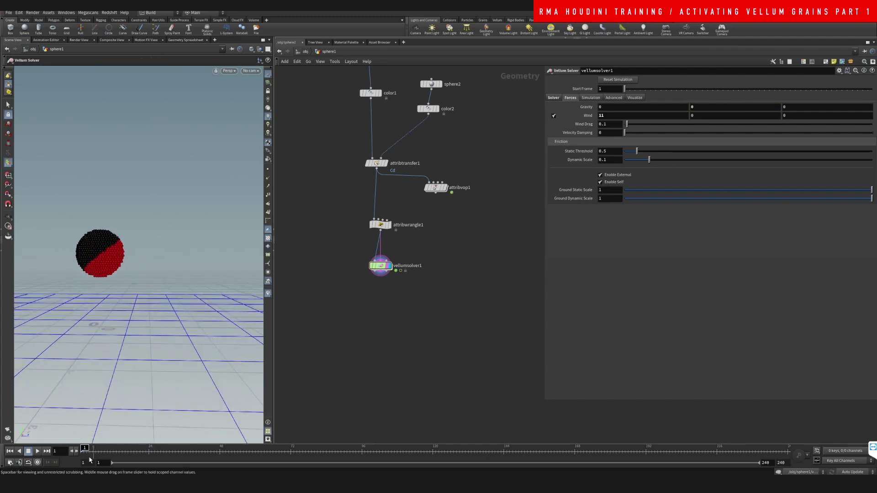
pyautogui.click(37, 450)
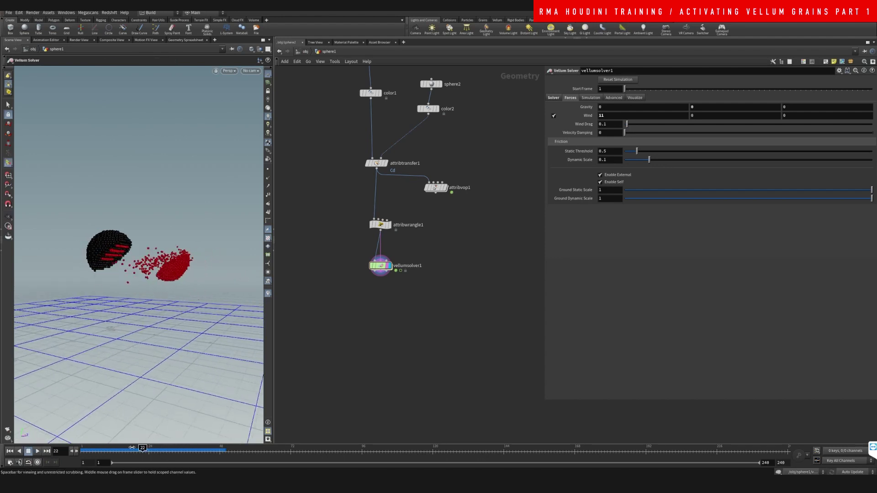
pyautogui.moveTo(132, 448); pyautogui.dragTo(84, 448)
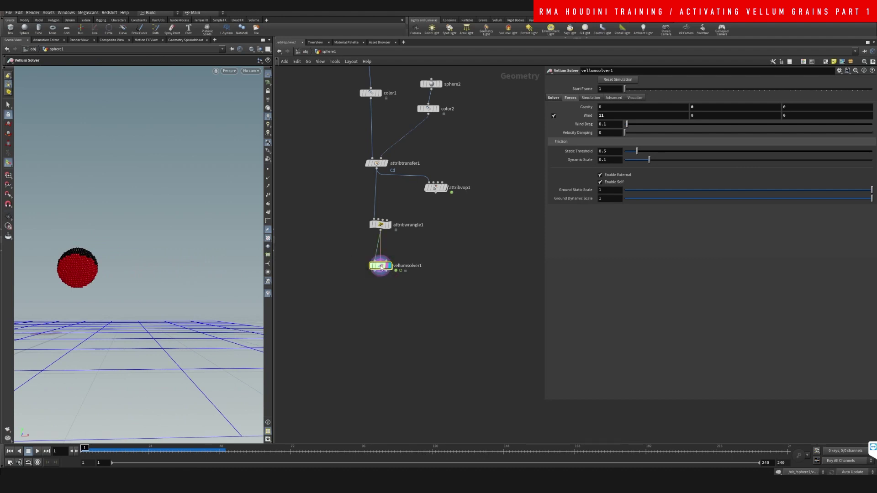
# Add a POP Force node inside the Vellum Solver and wire it into the FORCE and SOURCE outputs.
pyautogui.doubleClick(381, 268)
pyautogui.press('Tab')
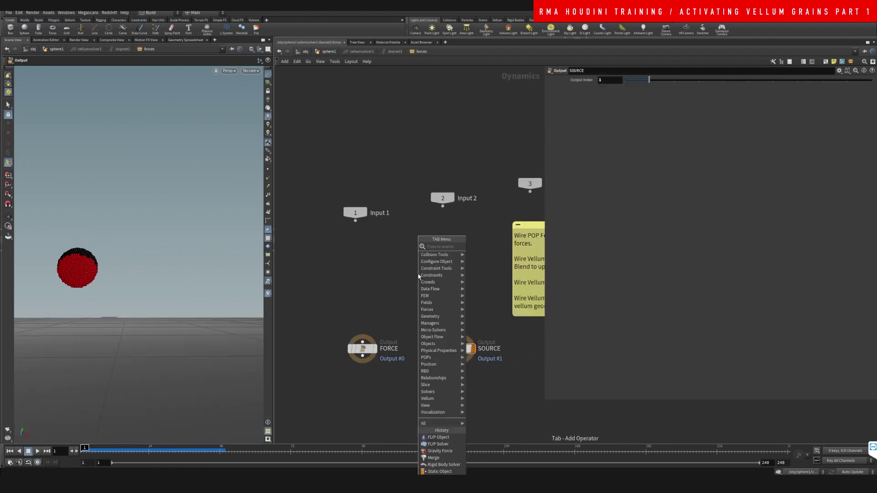
pyautogui.write('pop force')
pyautogui.press('Return')
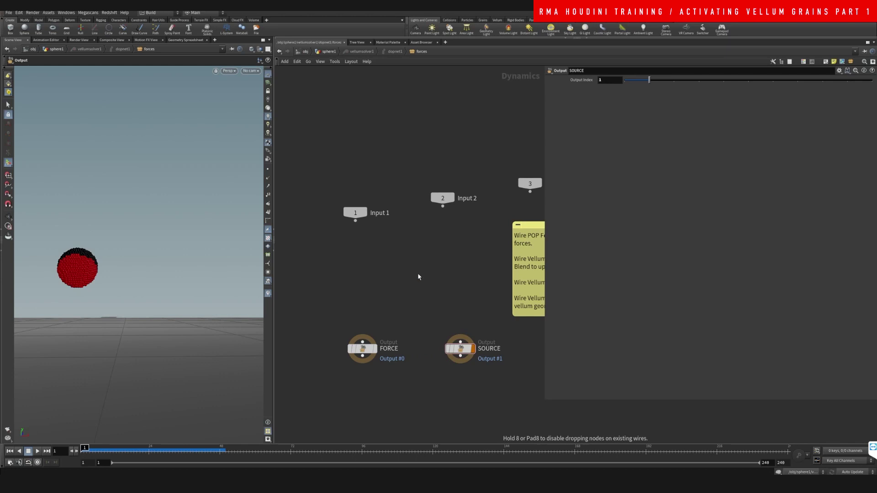
pyautogui.click(418, 274)
pyautogui.moveTo(341, 325); pyautogui.dragTo(500, 368)
pyautogui.moveTo(418, 280); pyautogui.dragTo(362, 341)
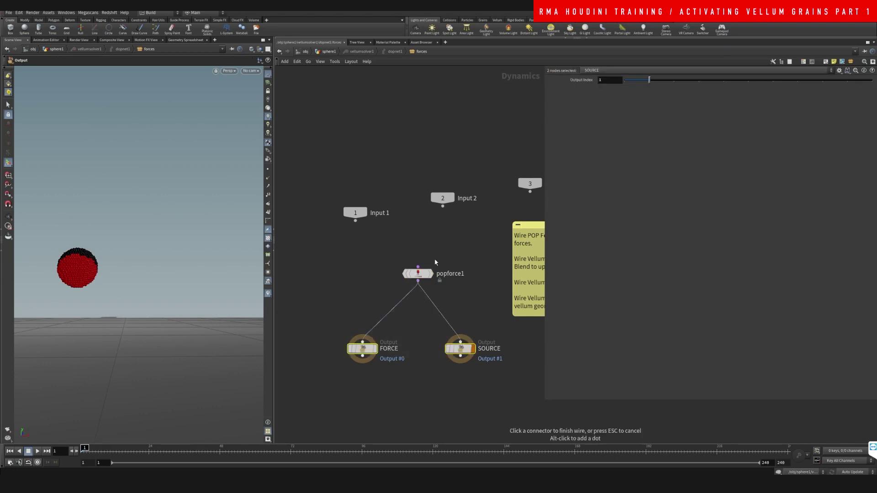
# Raise the POP Force's noise amplitude, then preview the simulation from the sphere1 network and return to frame 1.
pyautogui.click(418, 273)
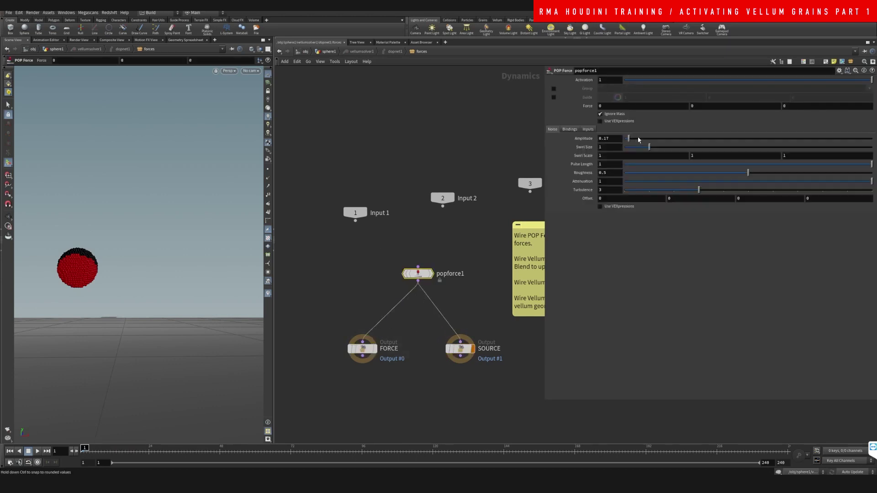
pyautogui.press('u')
pyautogui.press('u')
pyautogui.press('u')
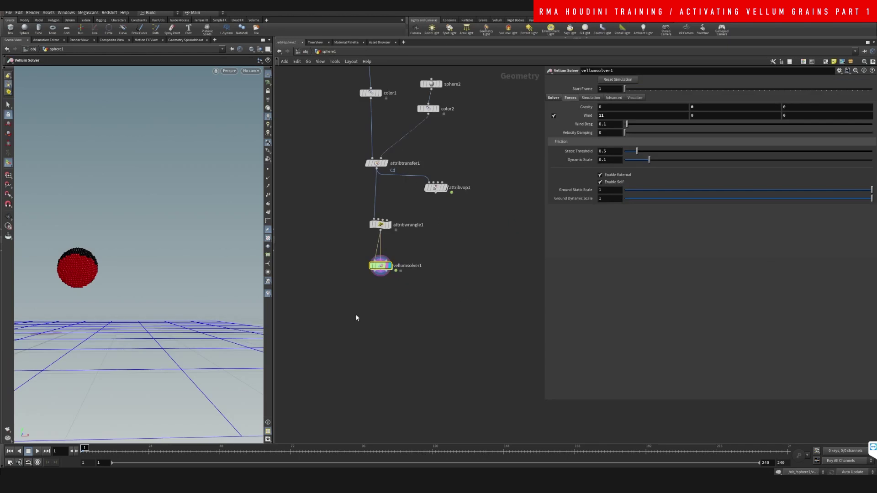
pyautogui.keyDown('alt'); pyautogui.moveTo(72, 274); pyautogui.dragTo(59, 442); pyautogui.keyUp('alt')
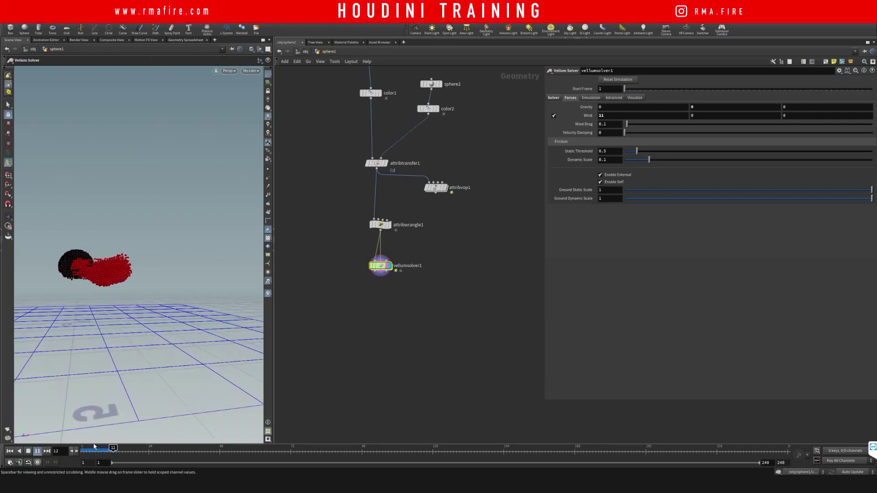
pyautogui.hotkey('ctrl', 'Up')
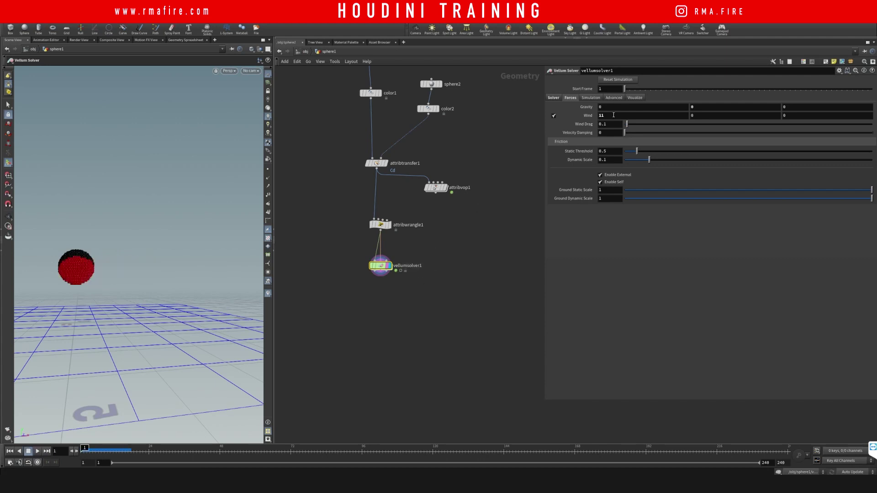
# Delete the channels from the solver's Wind parameter, set its X wind to 1 and preview the simulation.
pyautogui.write('q')
pyautogui.press('Return')
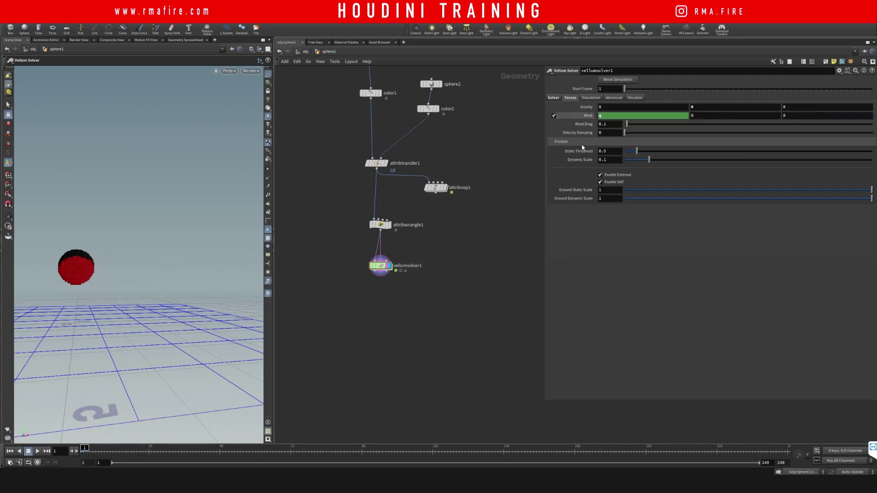
pyautogui.hotkey('ctrl', 'z')
pyautogui.rightClick(587, 116)
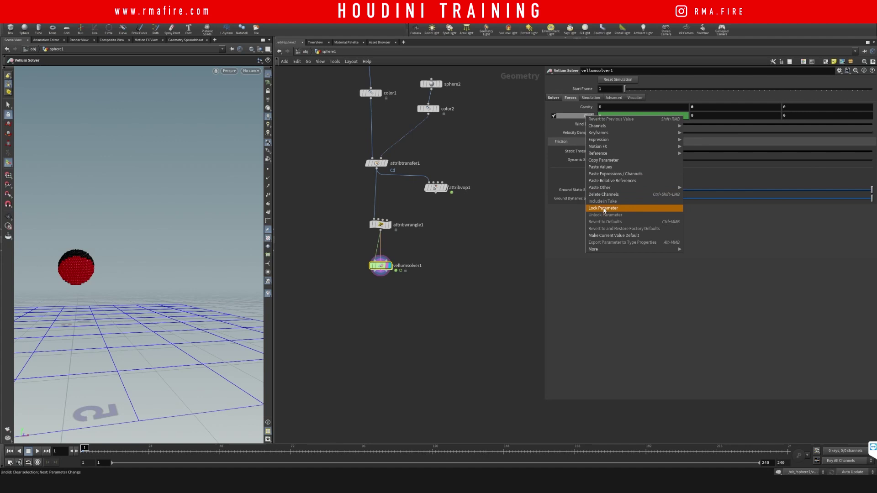
pyautogui.click(604, 192)
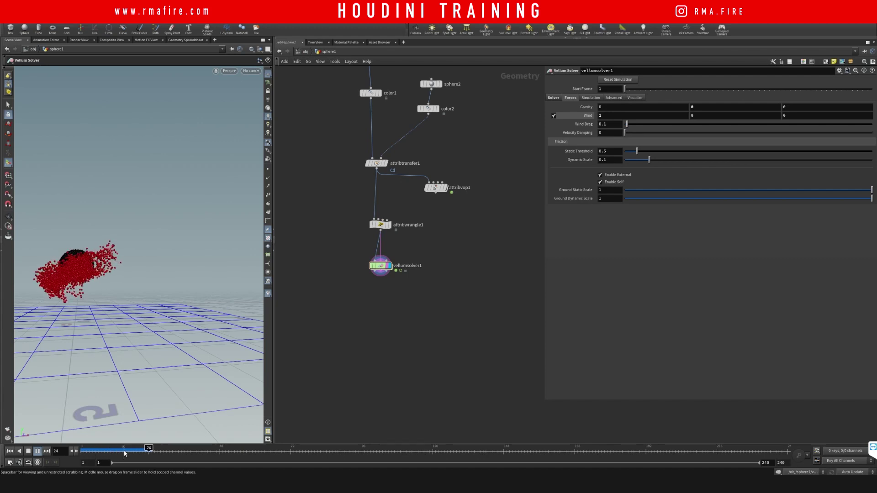
pyautogui.hotkey('ctrl', 'Left')
# Set the solver's X wind to 3, play the simulation and scrub through it back to frame 1.
pyautogui.click(603, 116)
pyautogui.write('2')
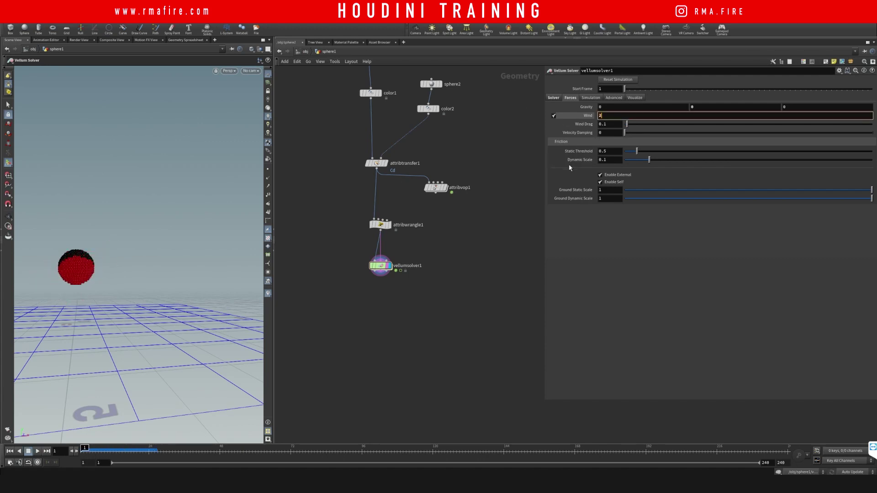
pyautogui.press('BackSpace')
pyautogui.write('3')
pyautogui.press('Return')
pyautogui.press('Up')
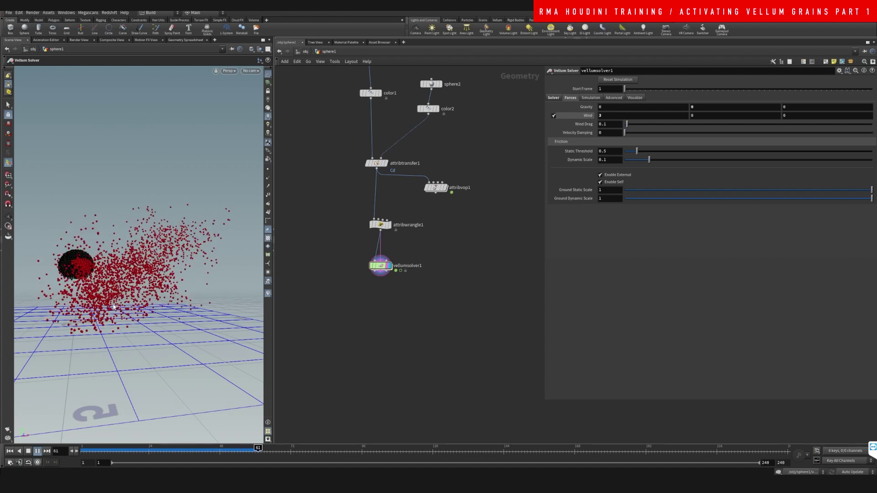
pyautogui.moveTo(235, 452)
pyautogui.mouseDown()
pyautogui.moveTo(192, 452)
pyautogui.moveTo(232, 452)
pyautogui.mouseUp()
pyautogui.moveTo(155, 292); pyautogui.dragTo(137, 293)
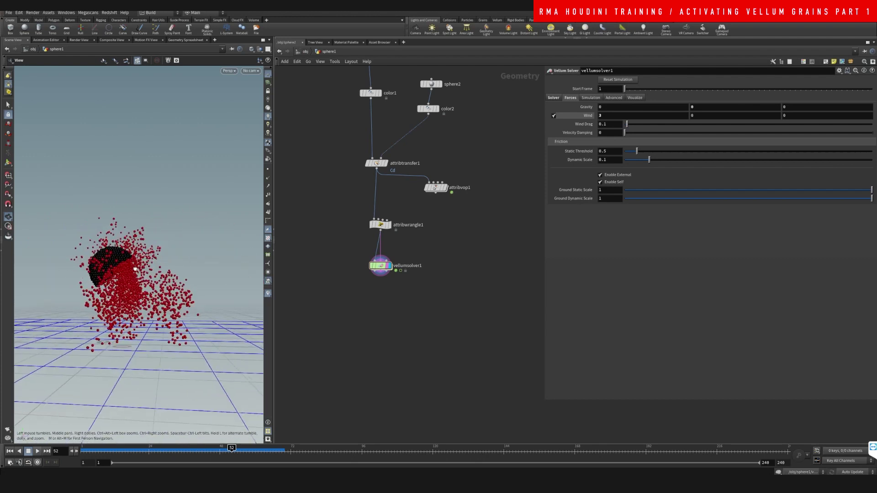
pyautogui.moveTo(207, 452); pyautogui.dragTo(90, 438)
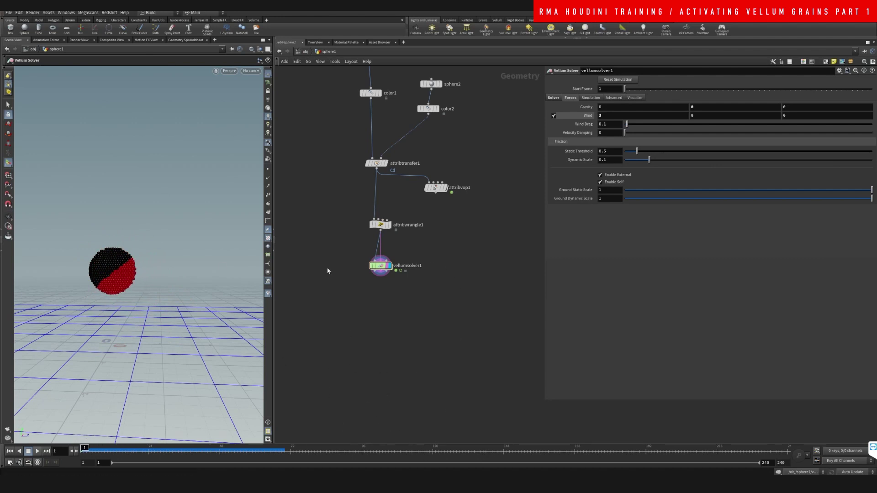
pyautogui.moveTo(381, 265); pyautogui.dragTo(382, 269)
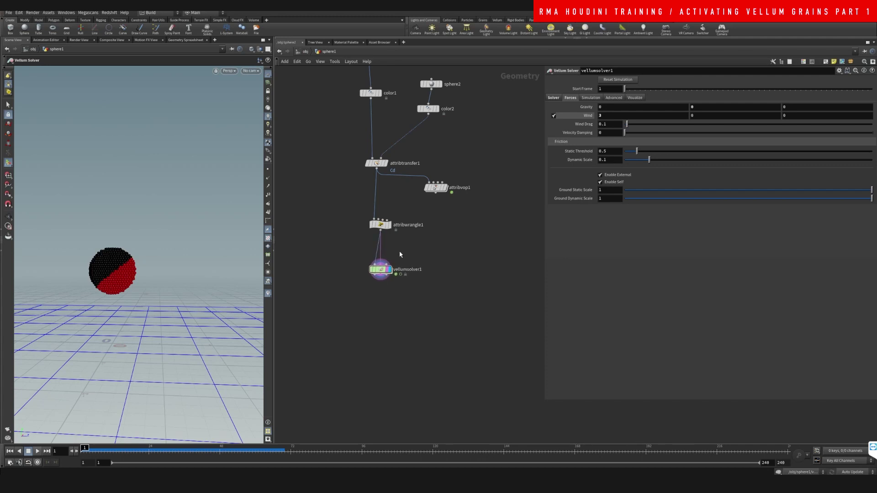
pyautogui.press('Escape')
pyautogui.moveTo(146, 274); pyautogui.dragTo(120, 279)
pyautogui.moveTo(432, 85); pyautogui.dragTo(439, 118, button='middle')
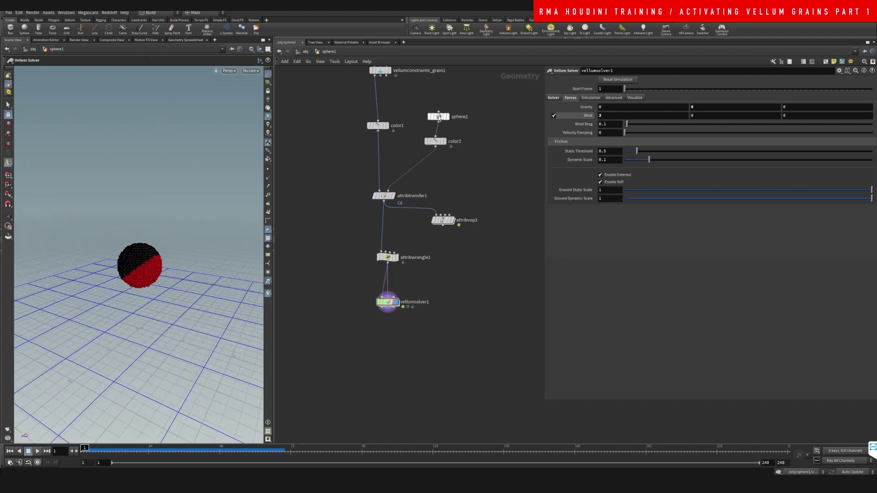
pyautogui.moveTo(135, 270); pyautogui.dragTo(182, 262)
pyautogui.press('Escape')
pyautogui.moveTo(125, 275)
pyautogui.mouseDown()
pyautogui.moveTo(140, 278)
pyautogui.moveTo(130, 277)
pyautogui.mouseUp()
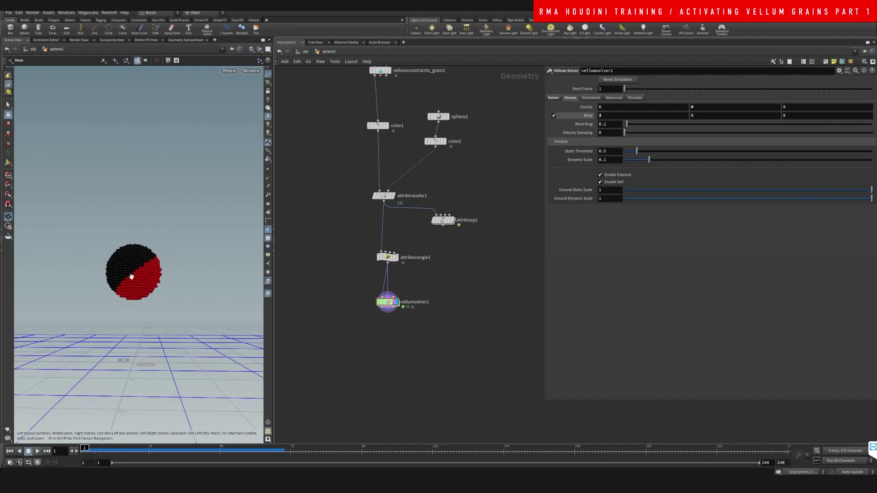
pyautogui.press('Return')
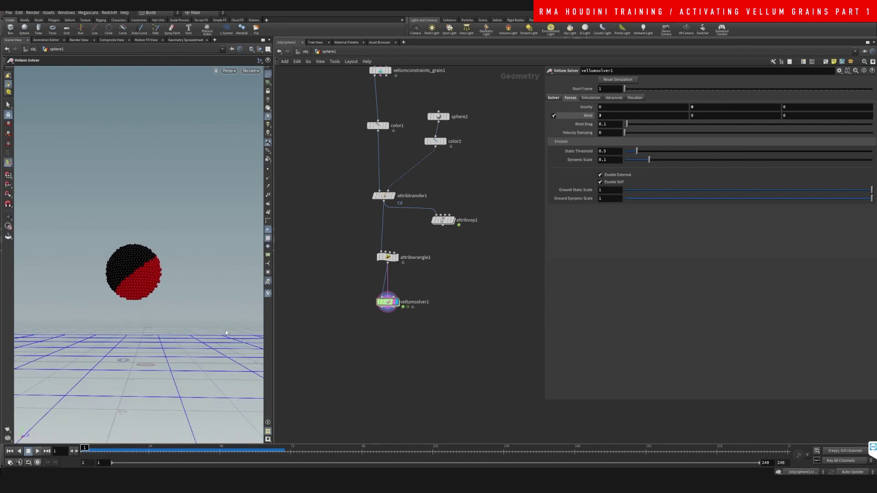